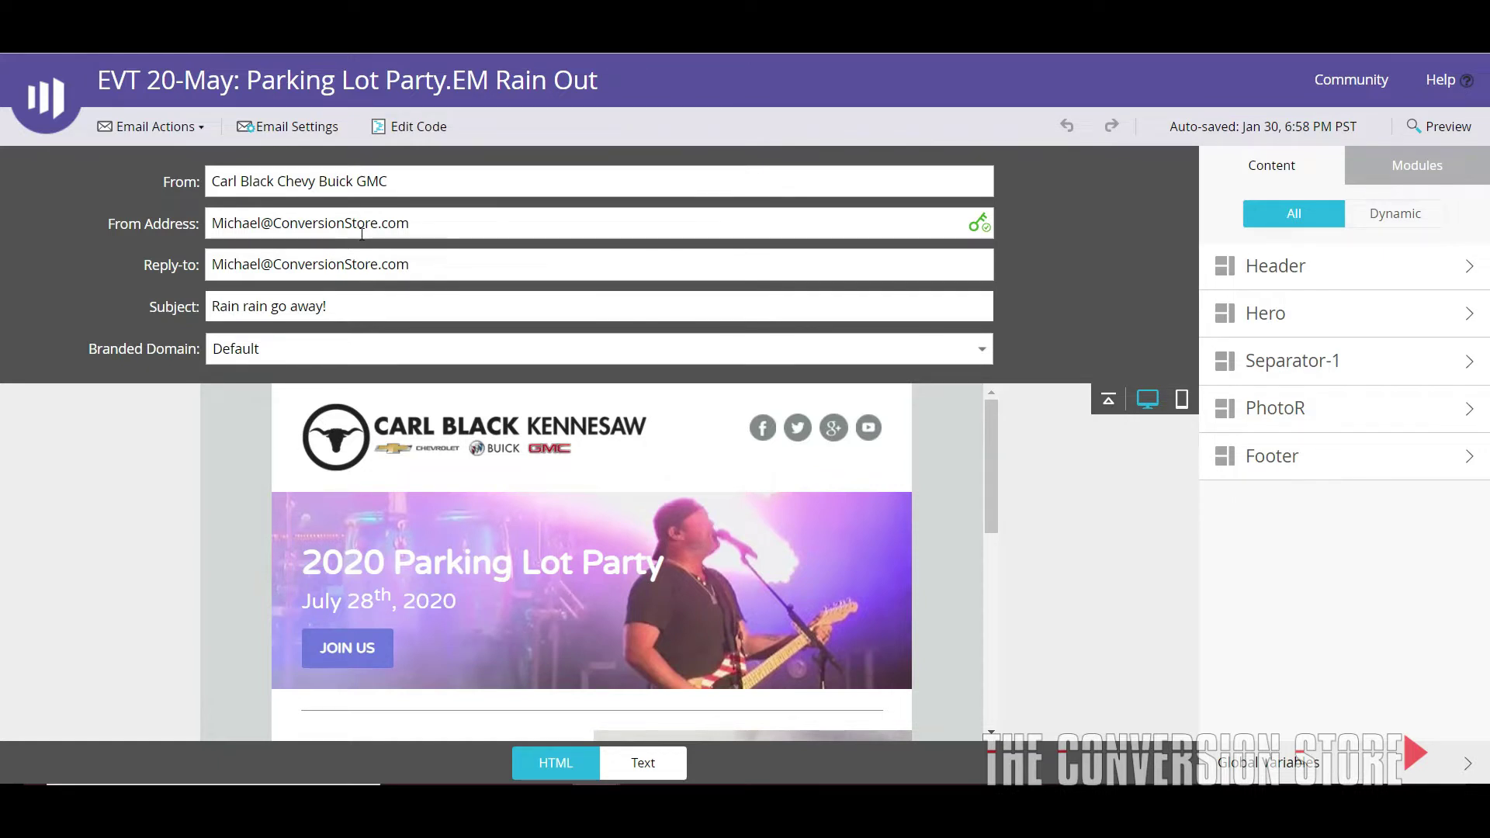
- Review the branded domain choices available for the rain-out email
left_click(628, 356)
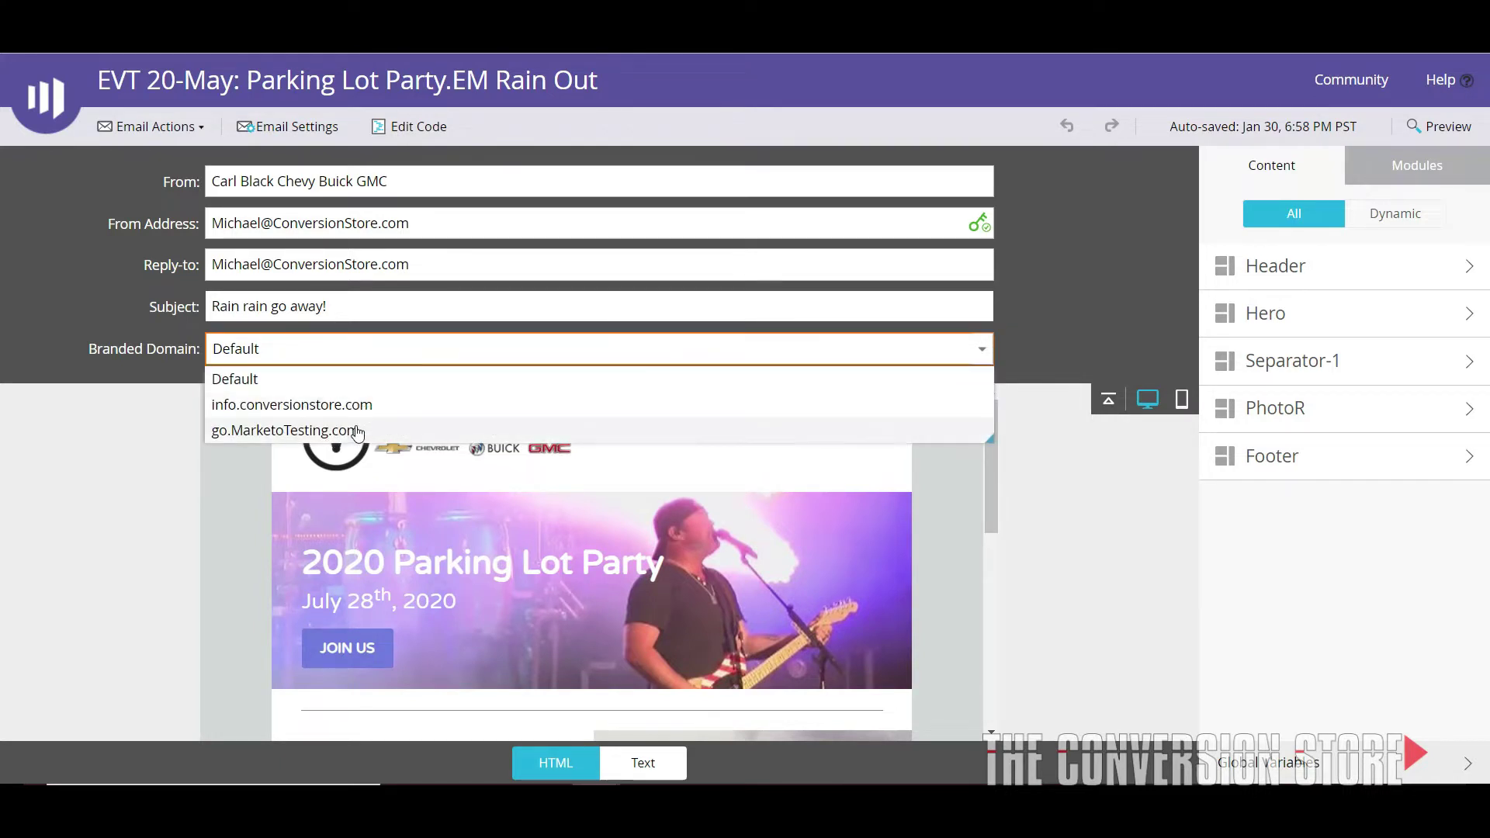
left_click(113, 406)
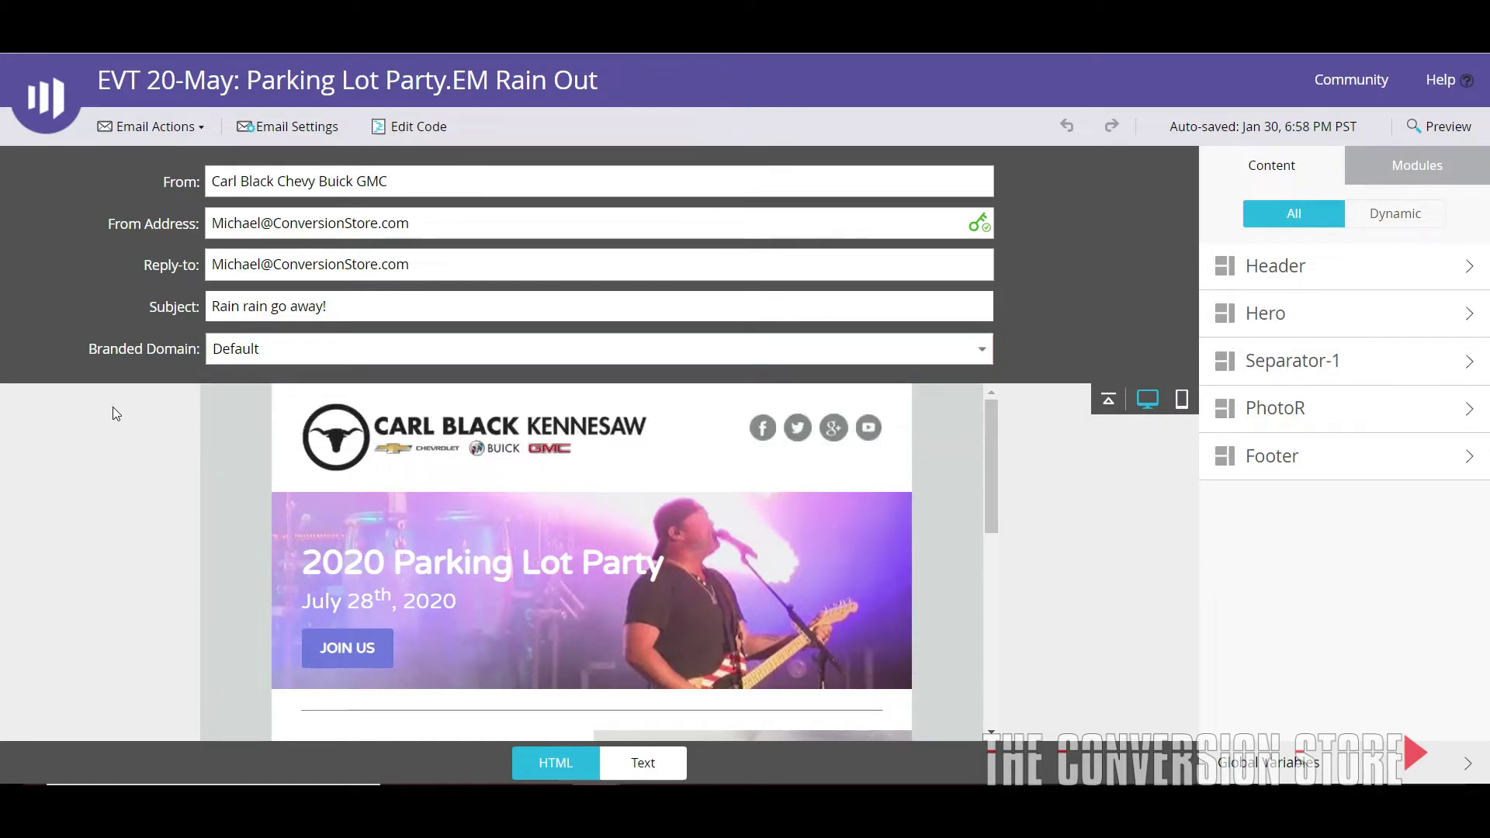
- Change the domain in the From Address to Marketo.com and check its DKIM signature status
double_click(328, 224)
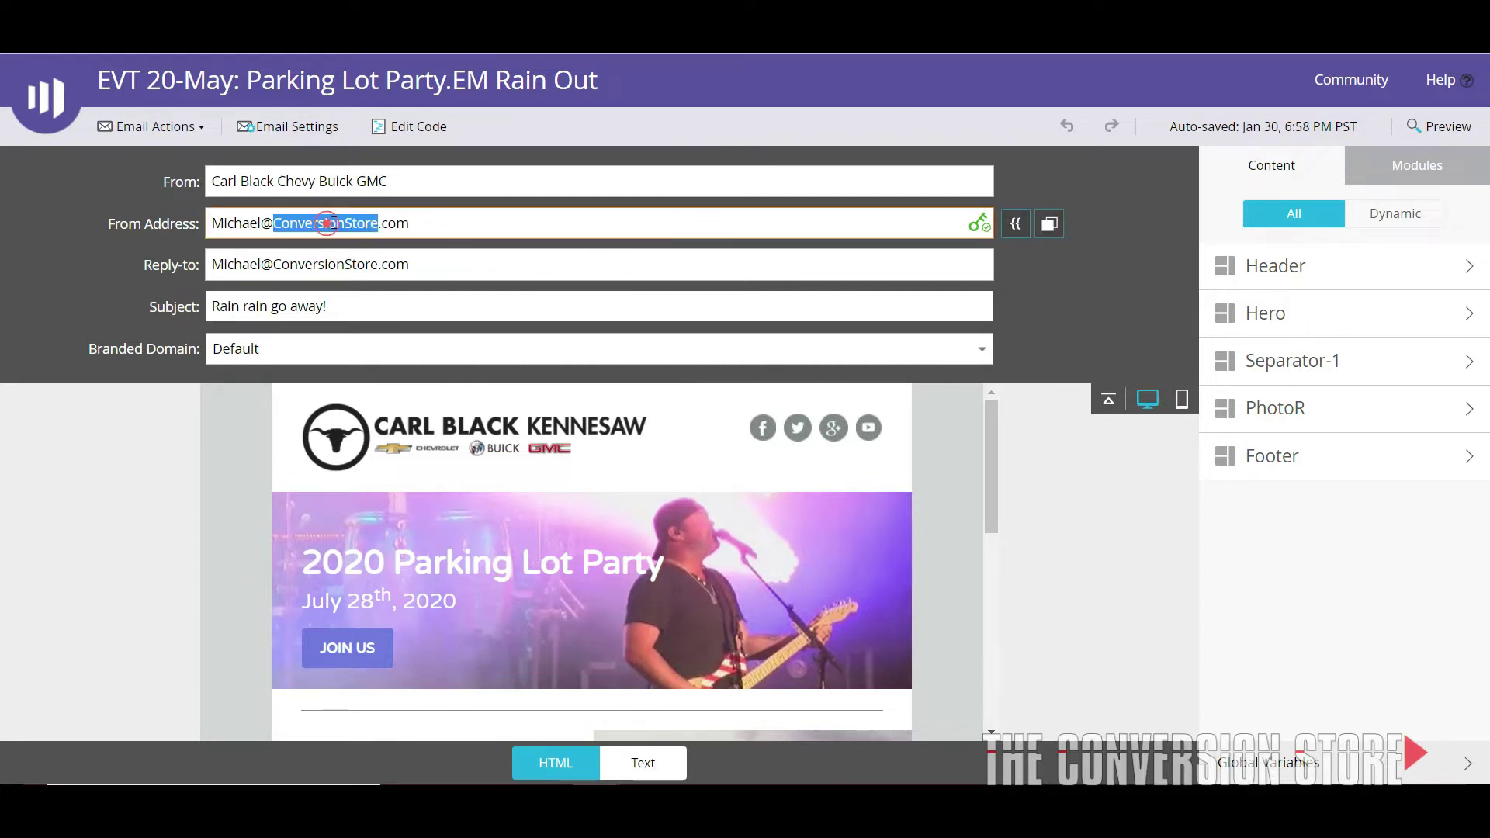
type("Marketo")
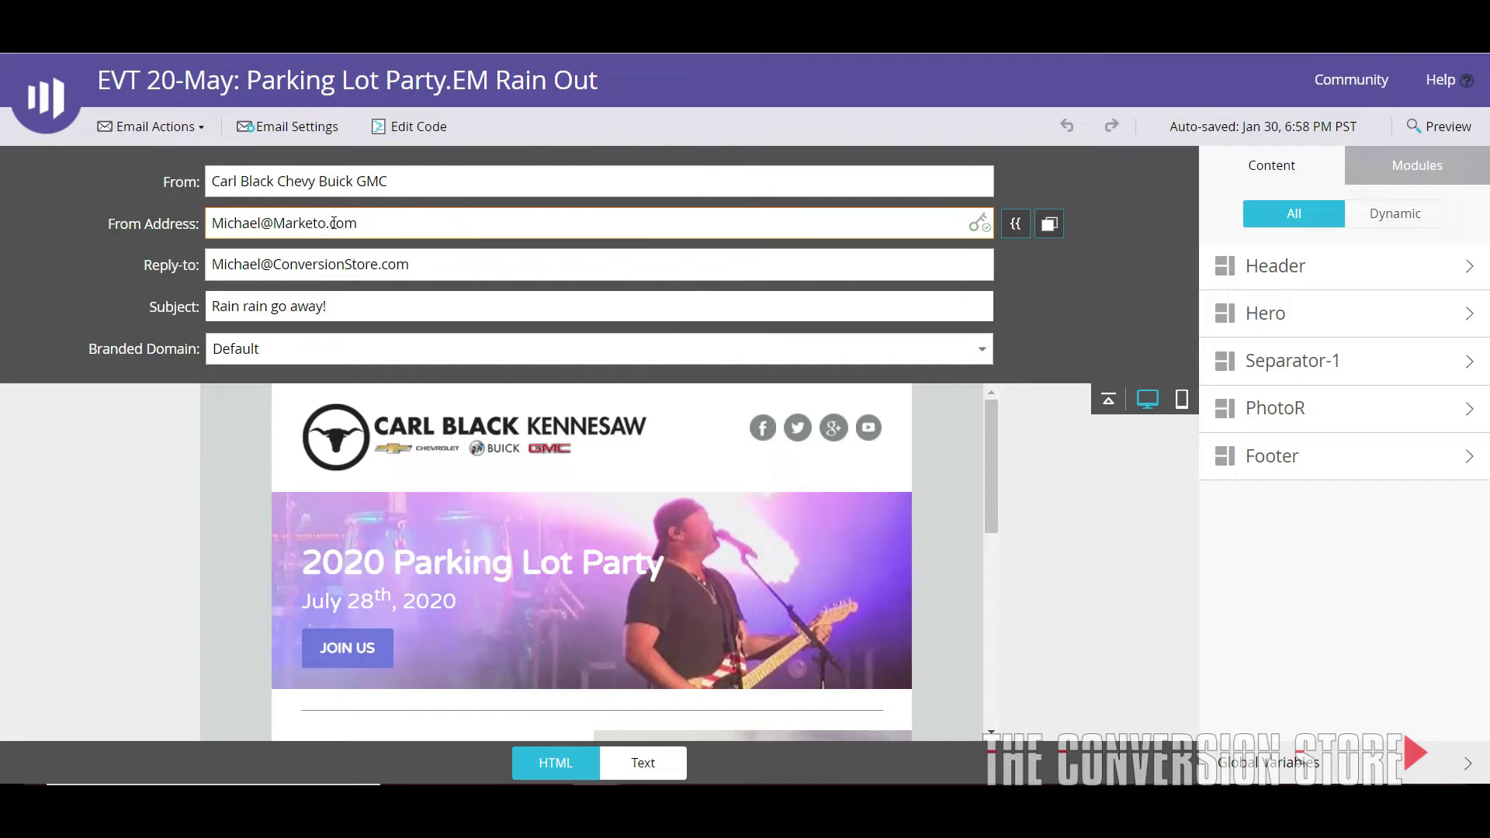
triple_click(403, 257)
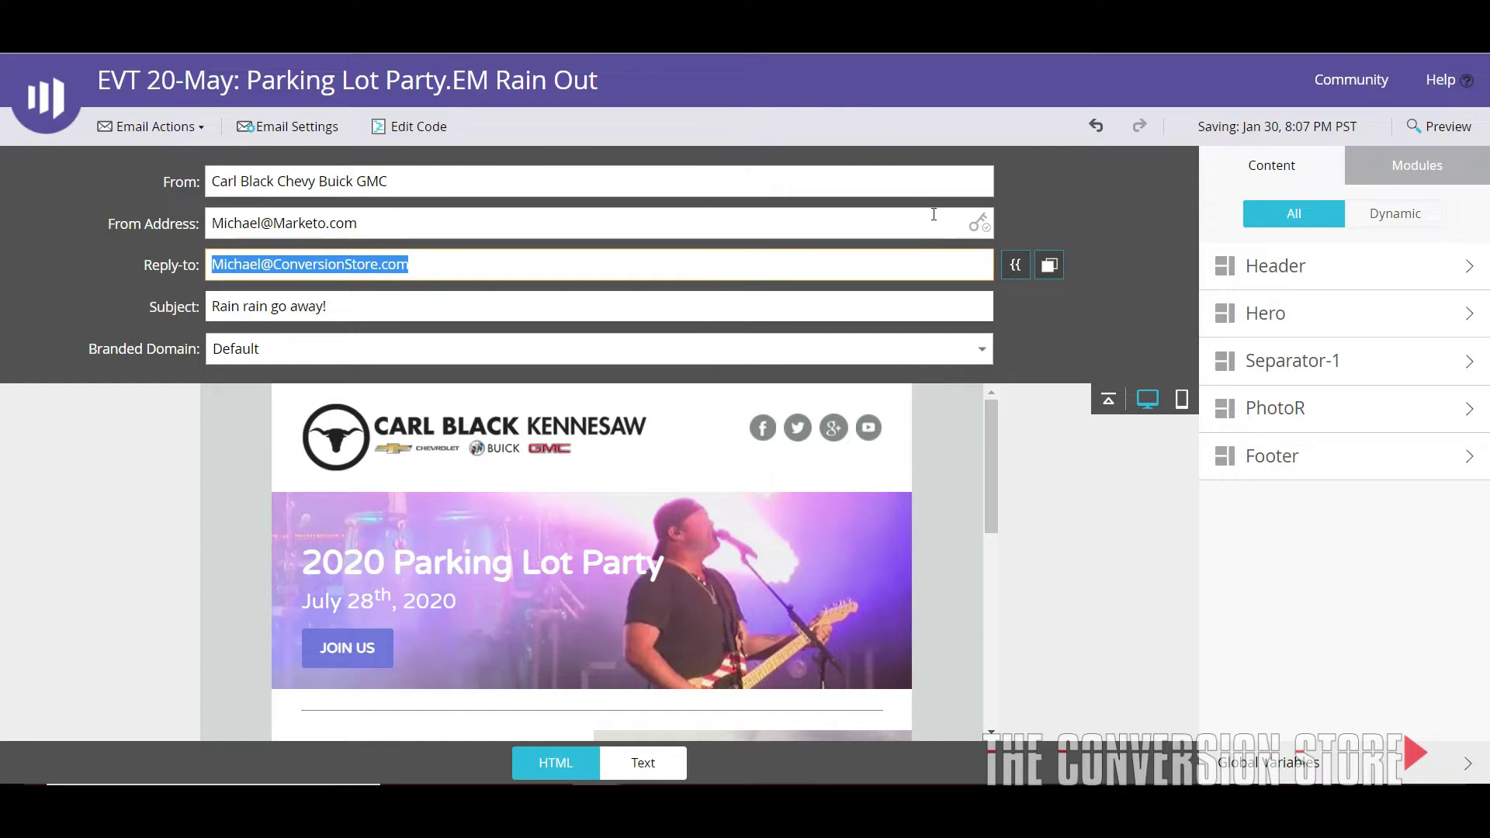
mouse_move(979, 224)
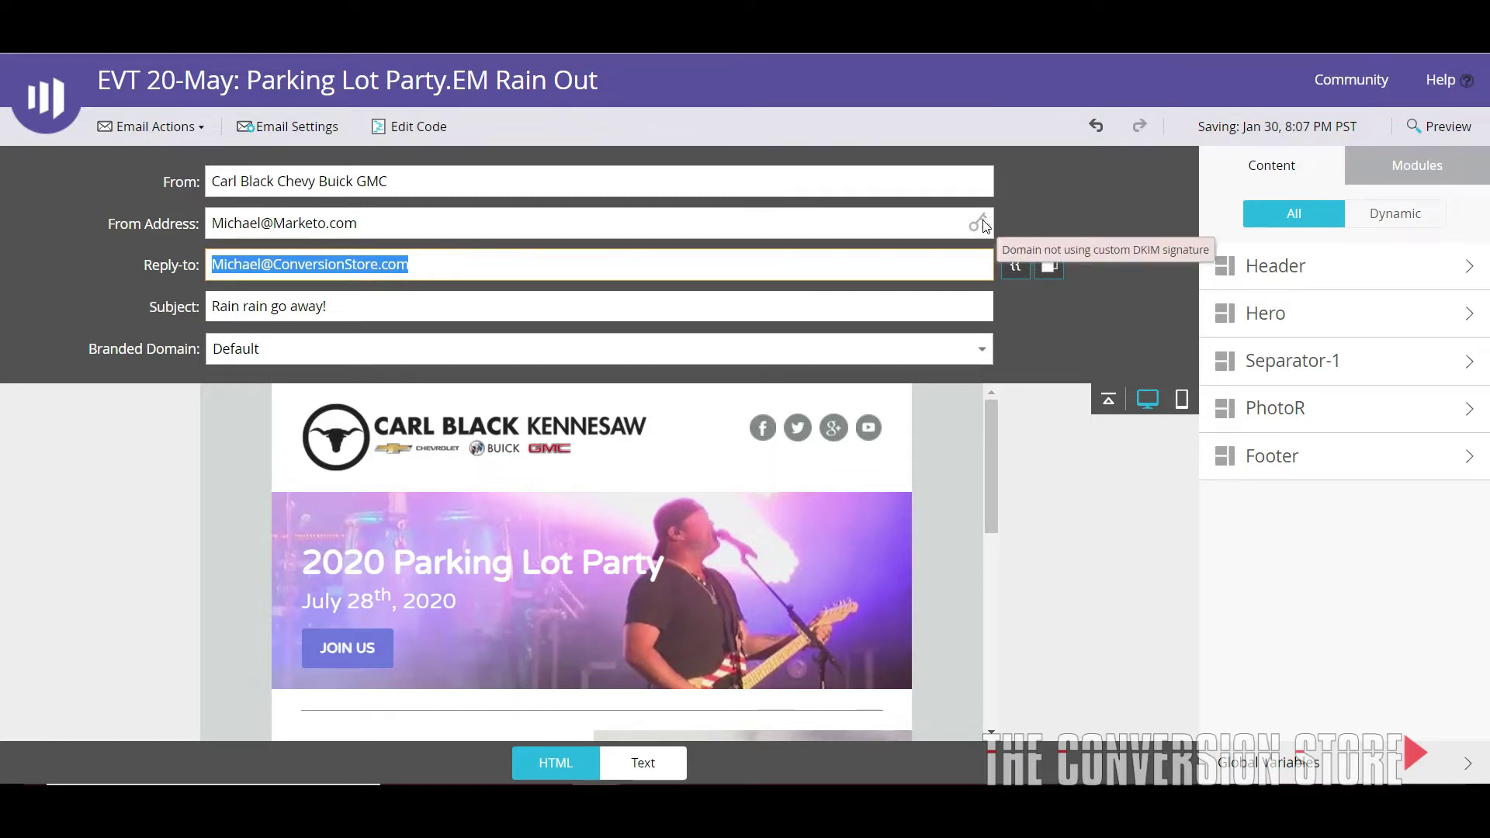
- Change the domain in the From Address to conversionStore.com and check its DKIM signature status
left_click(292, 223)
double_click(293, 223)
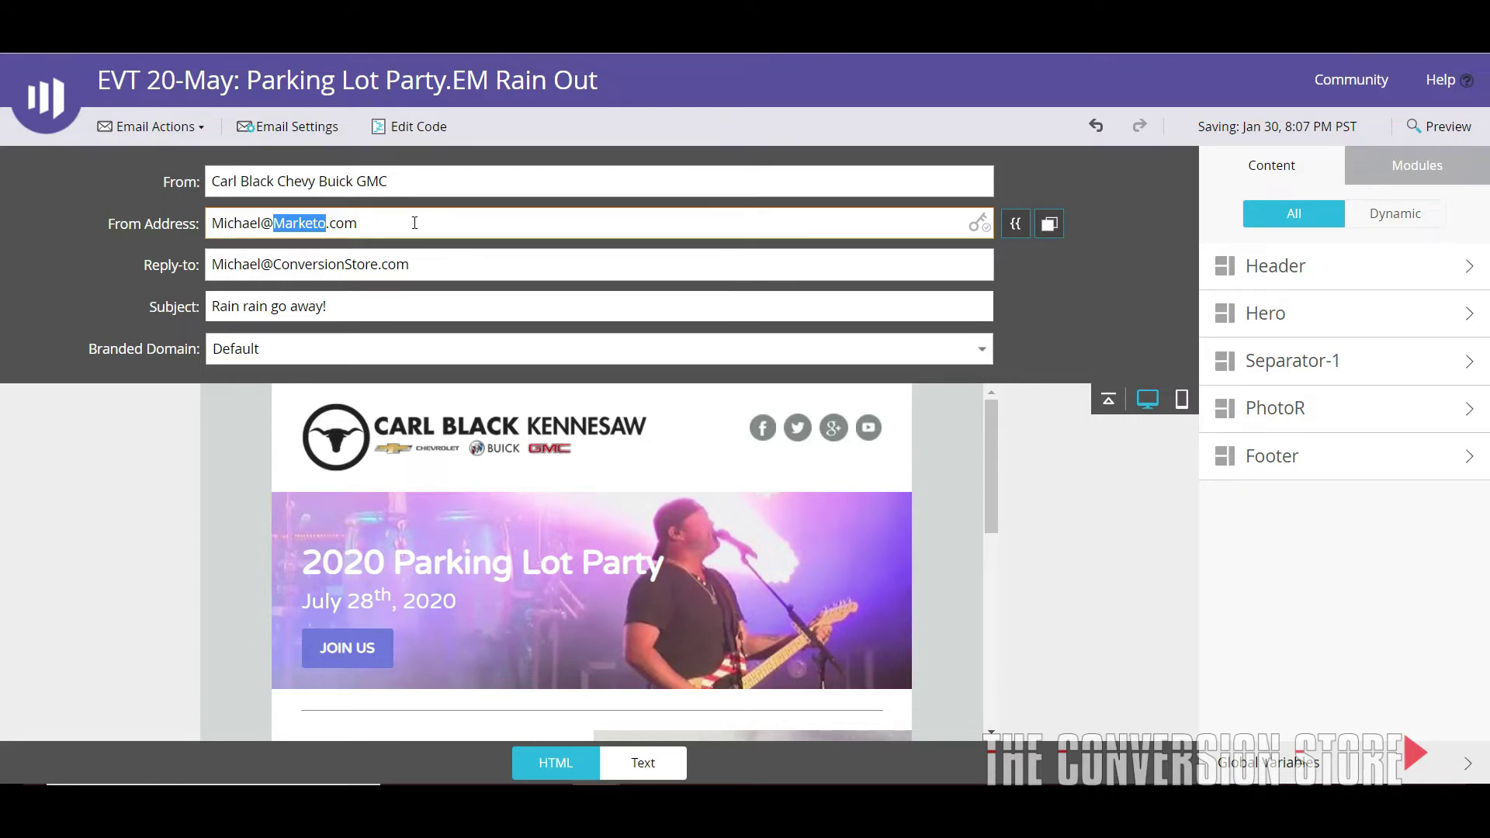
type("conversionStore")
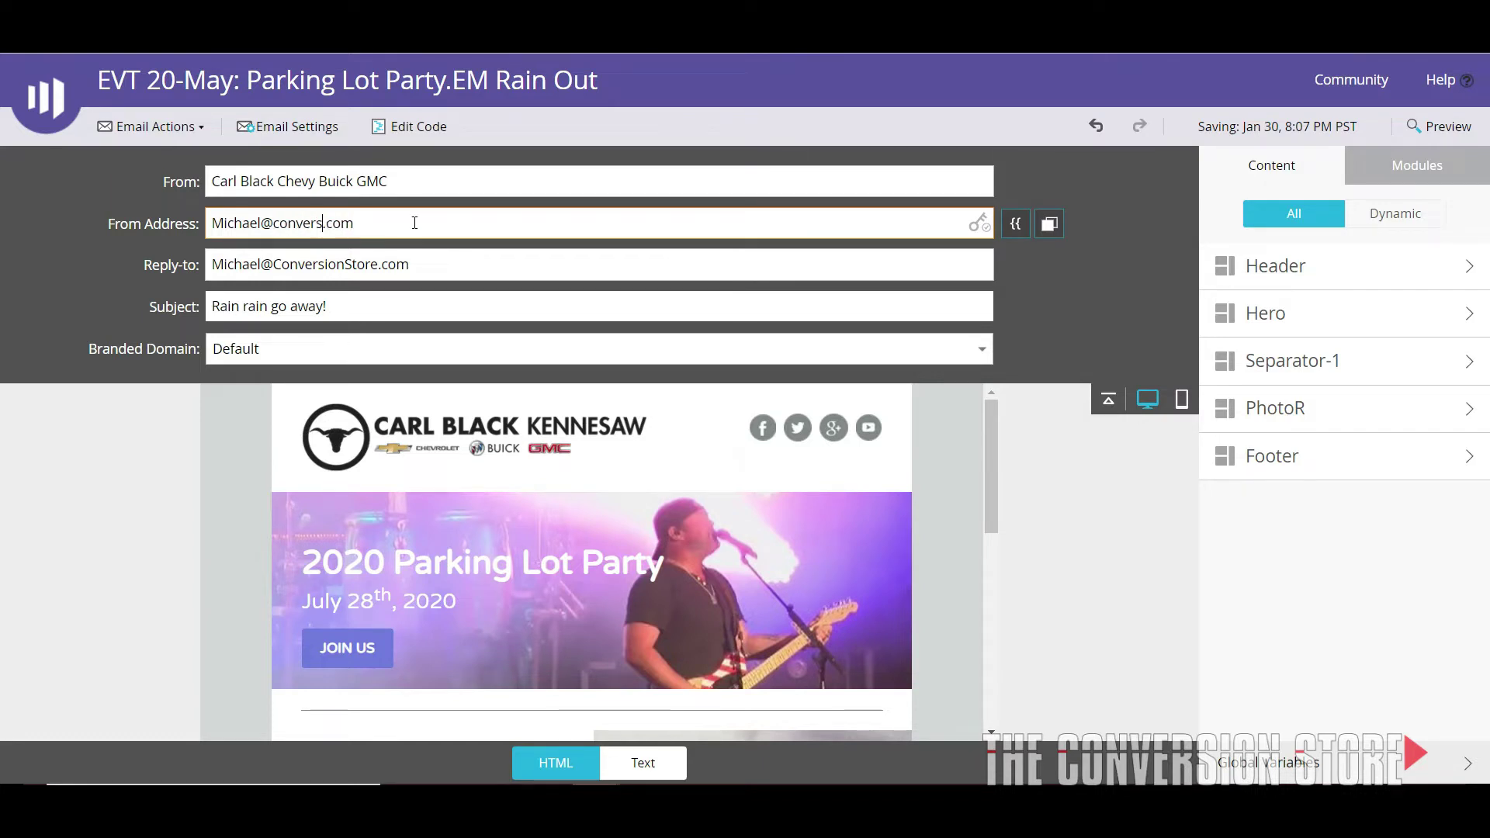
type(".com")
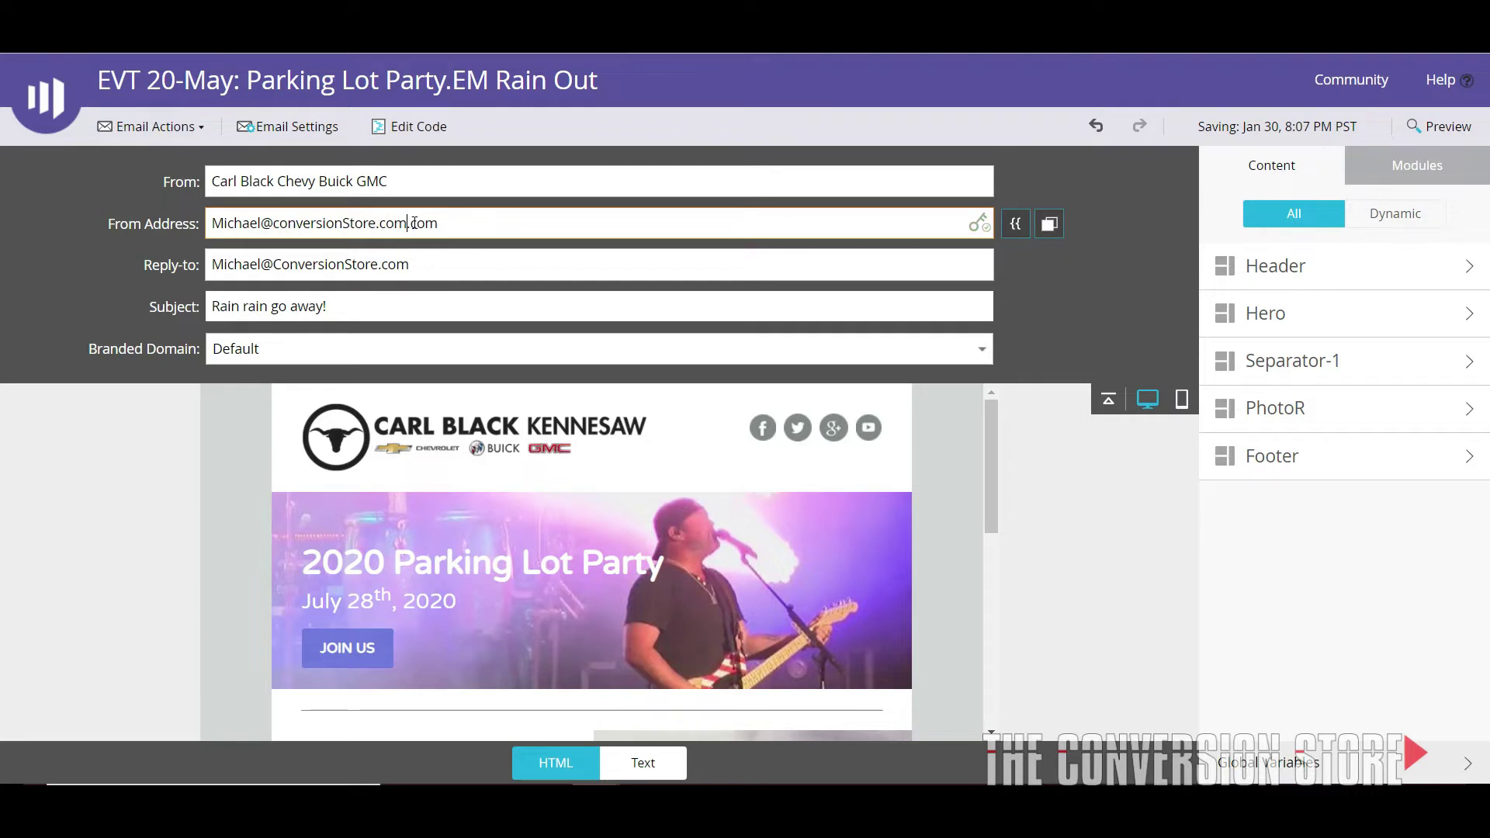
key("ctrl+shift+Left")
key("BackSpace")
key("BackSpace")
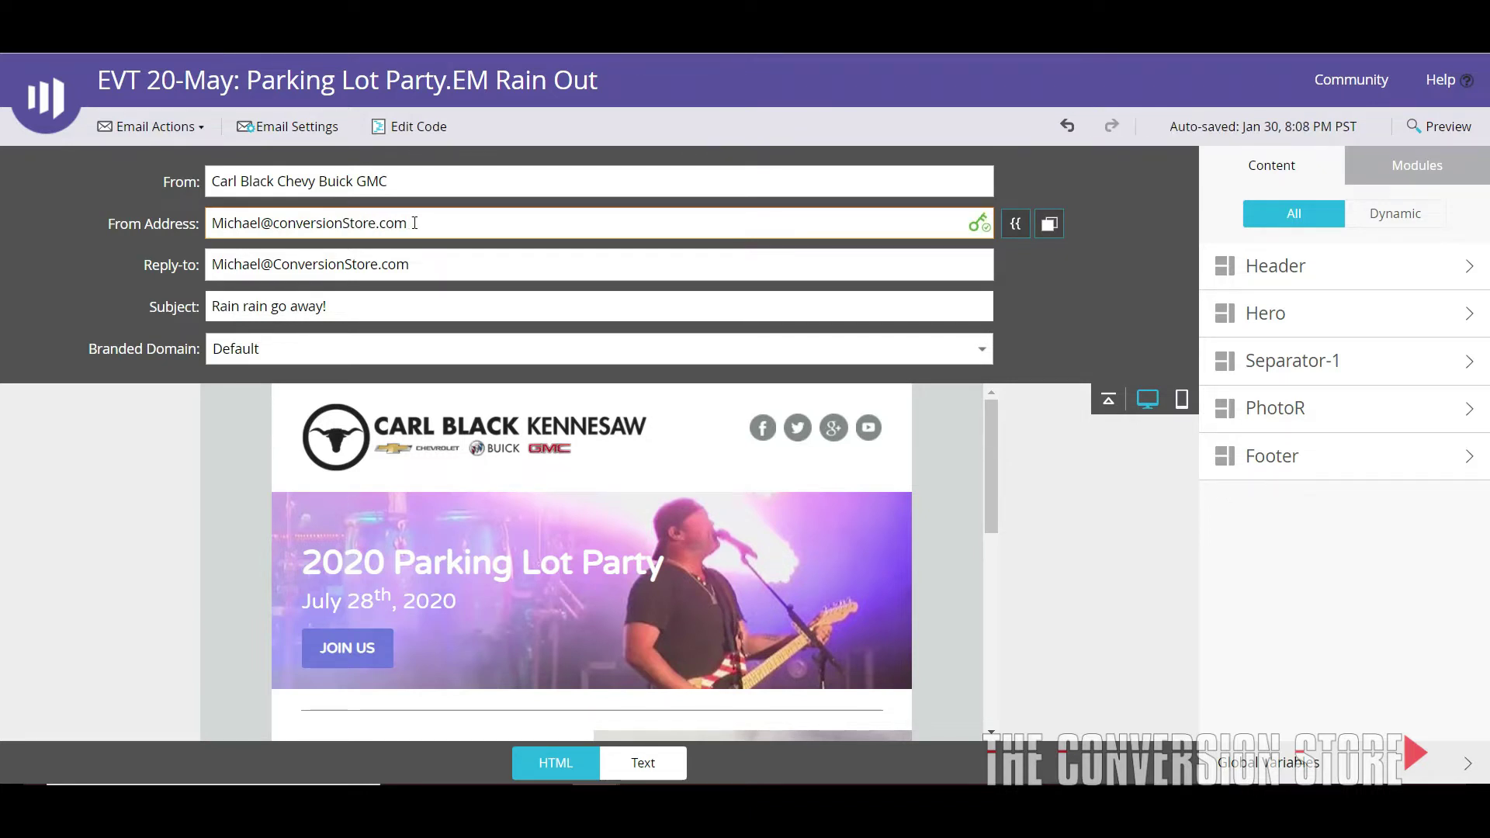
mouse_move(985, 224)
- Set the domain in the From Address to MarketoTesting.com and review the branded domain choices
key("ctrl+shift+Left")
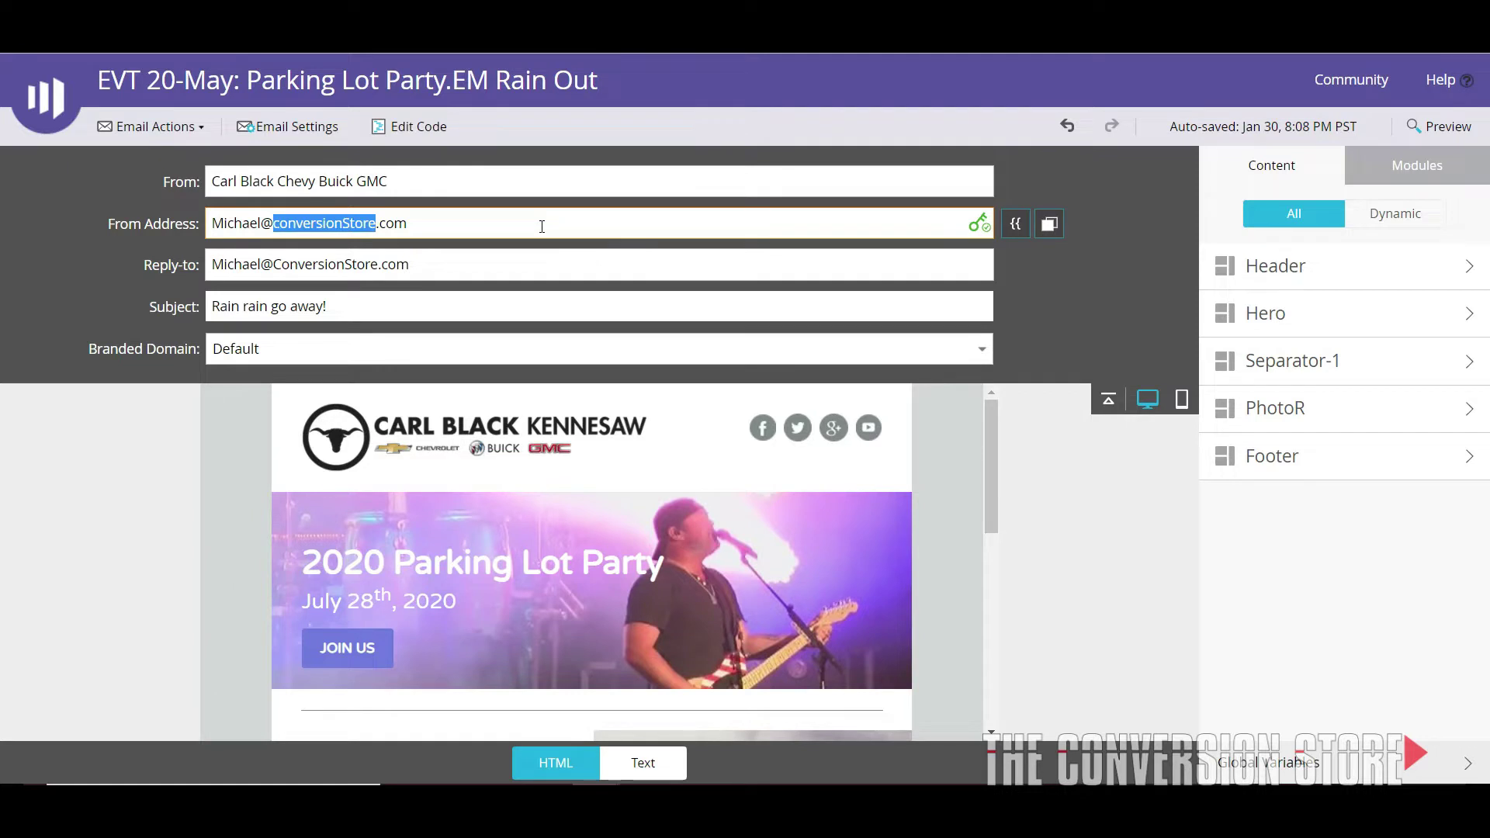
type("MarketoT")
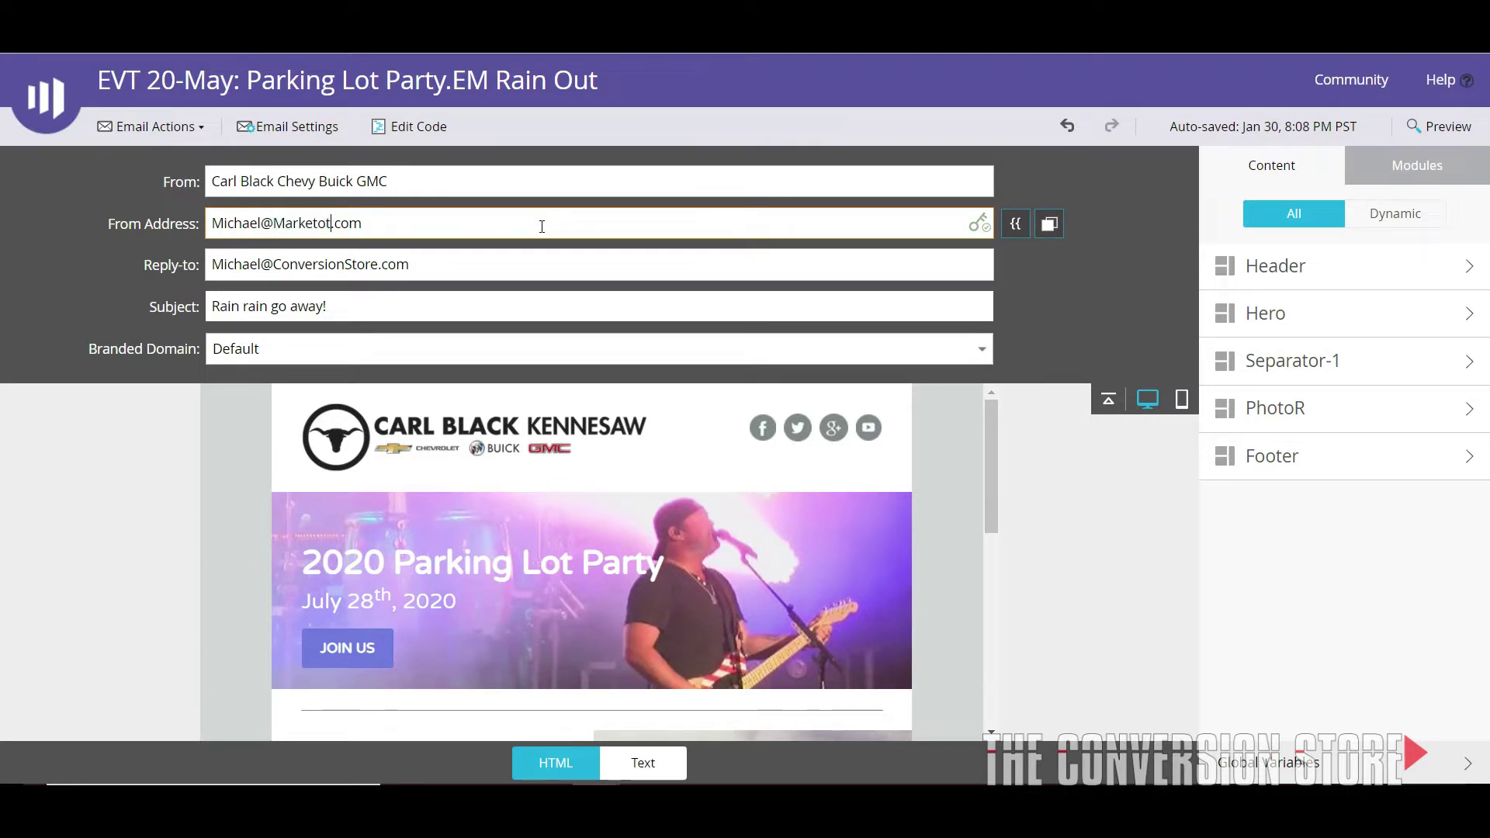
type("esting")
left_click(399, 355)
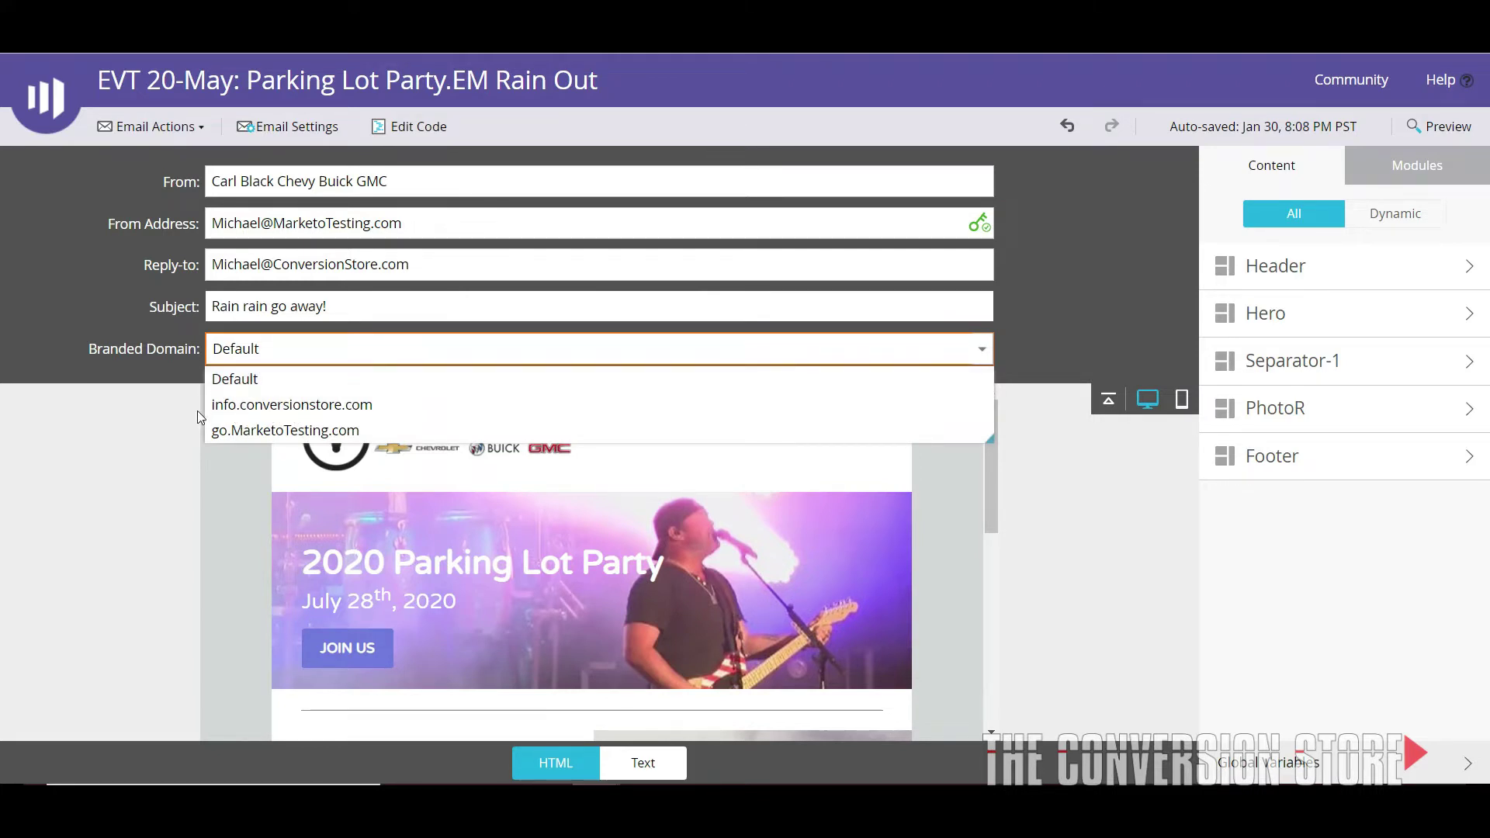
left_click(422, 351)
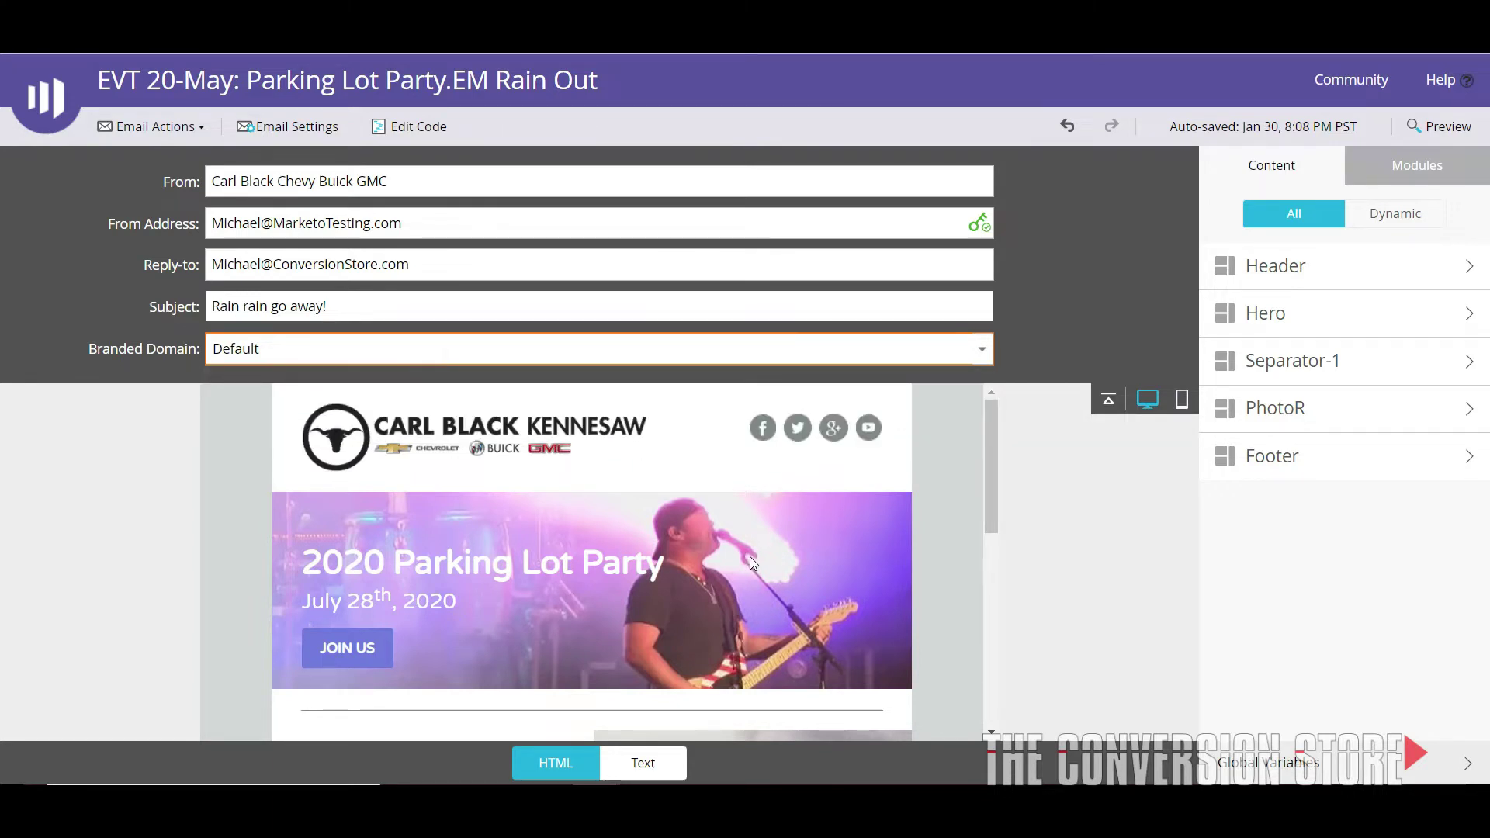
- Examine the email body and its linked buttons with the header fields collapsed, and restore the header fields
scroll(751, 552, "down", 4)
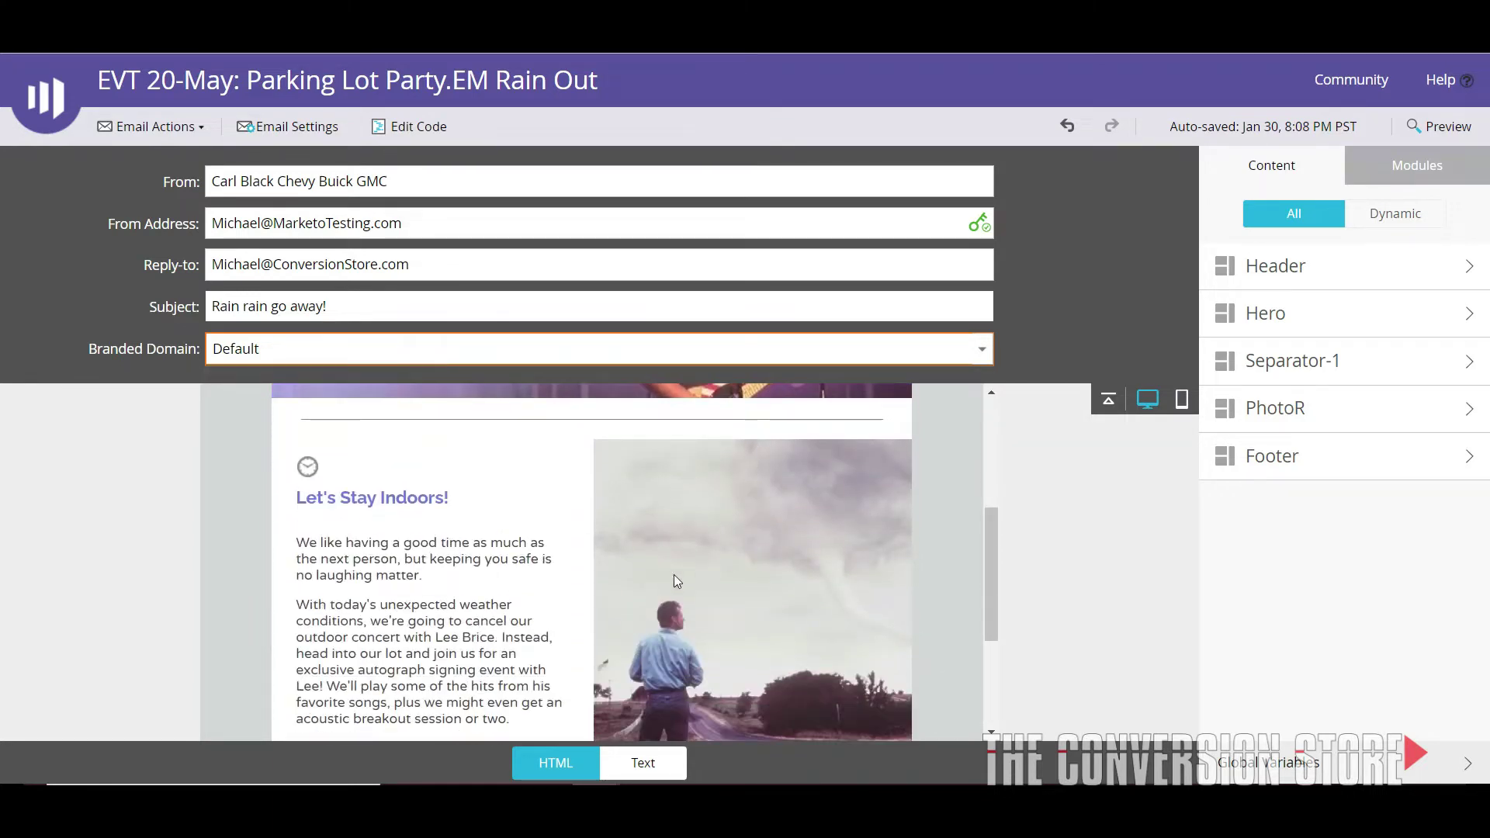
left_click(1108, 398)
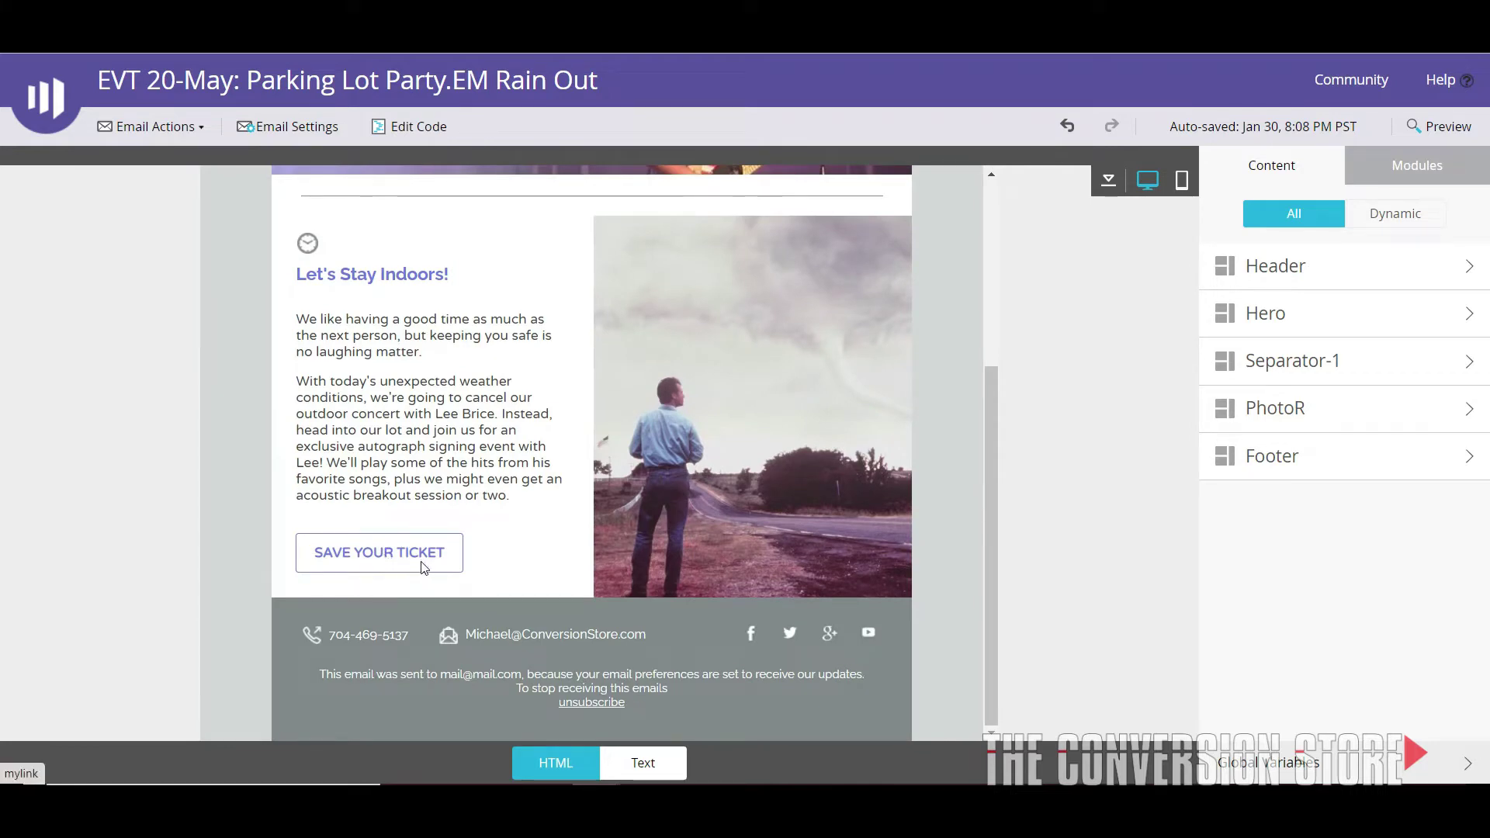
scroll(422, 412, "up", 5)
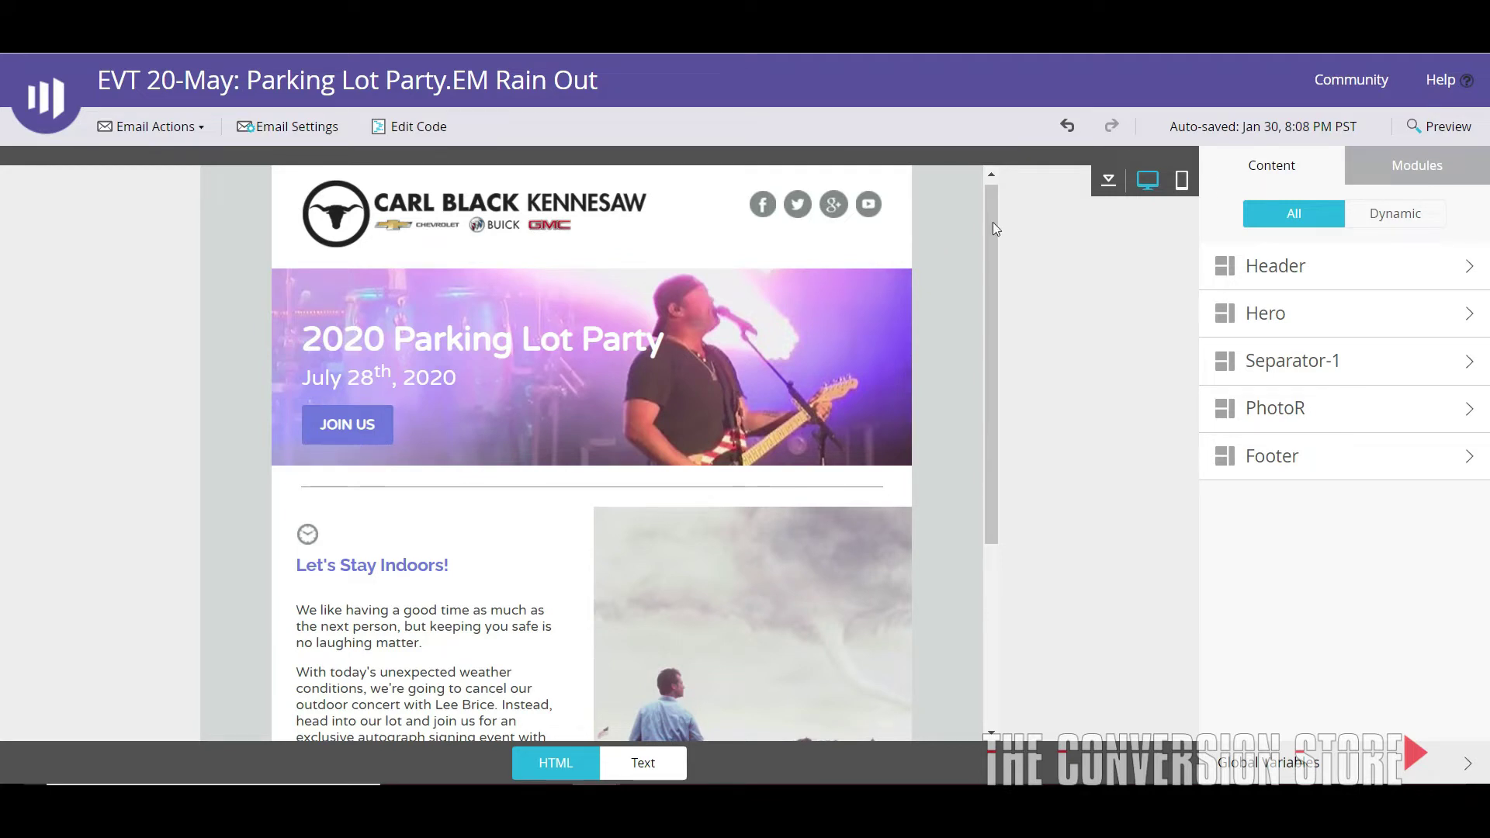
left_click(1107, 183)
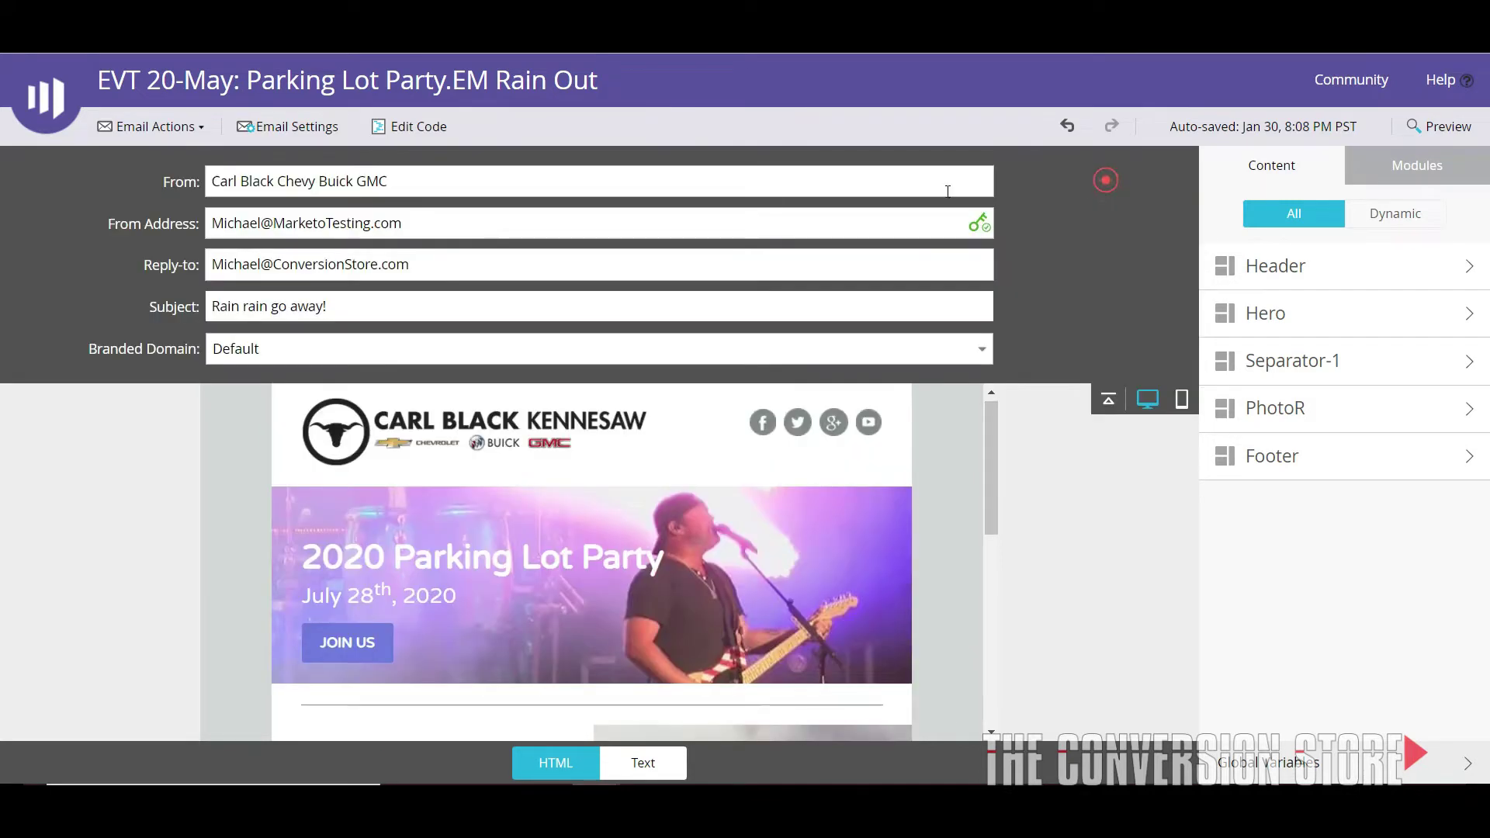
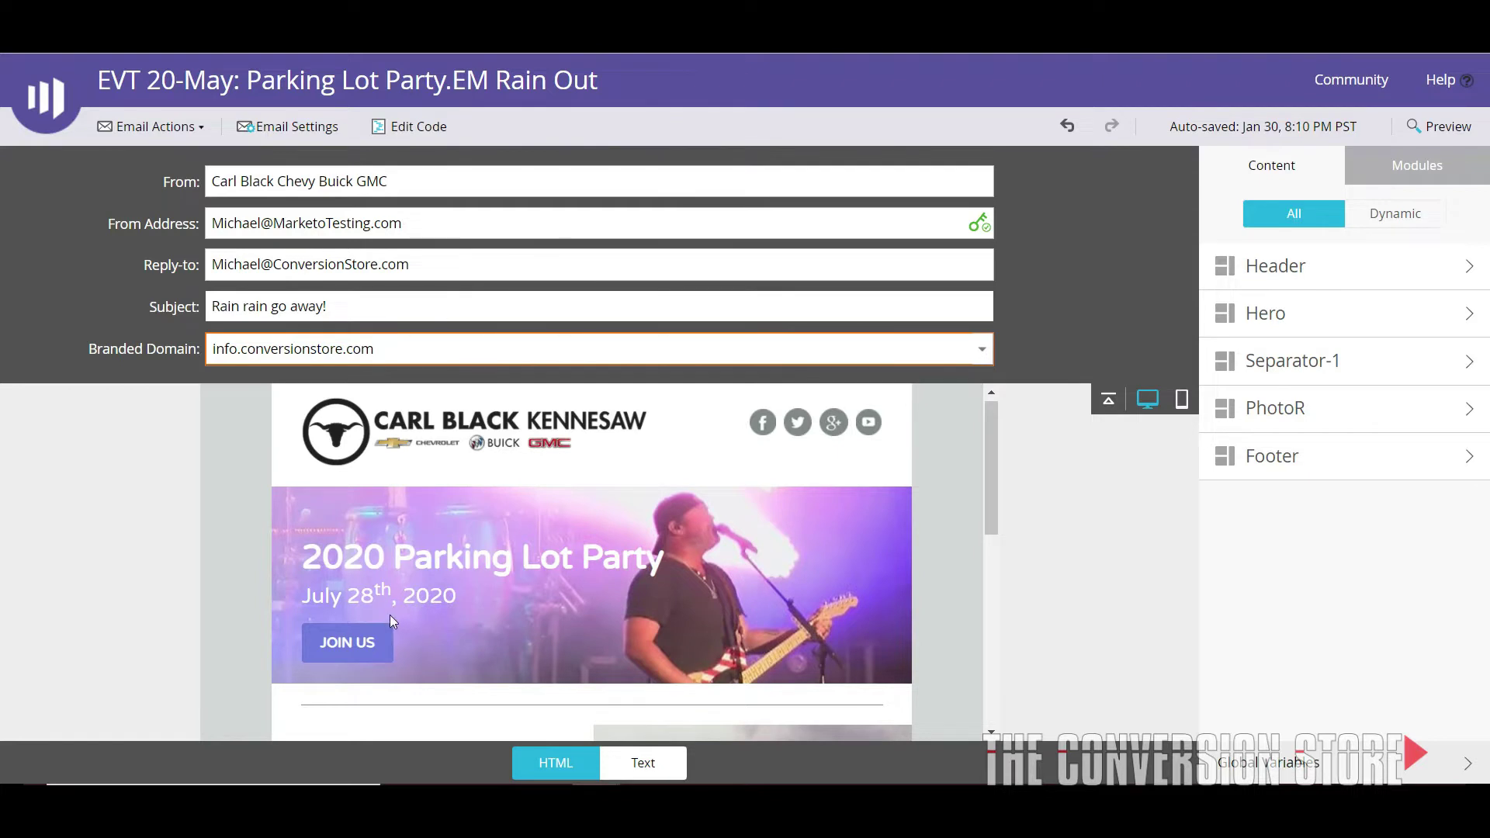
scroll(345, 541, "down", 1)
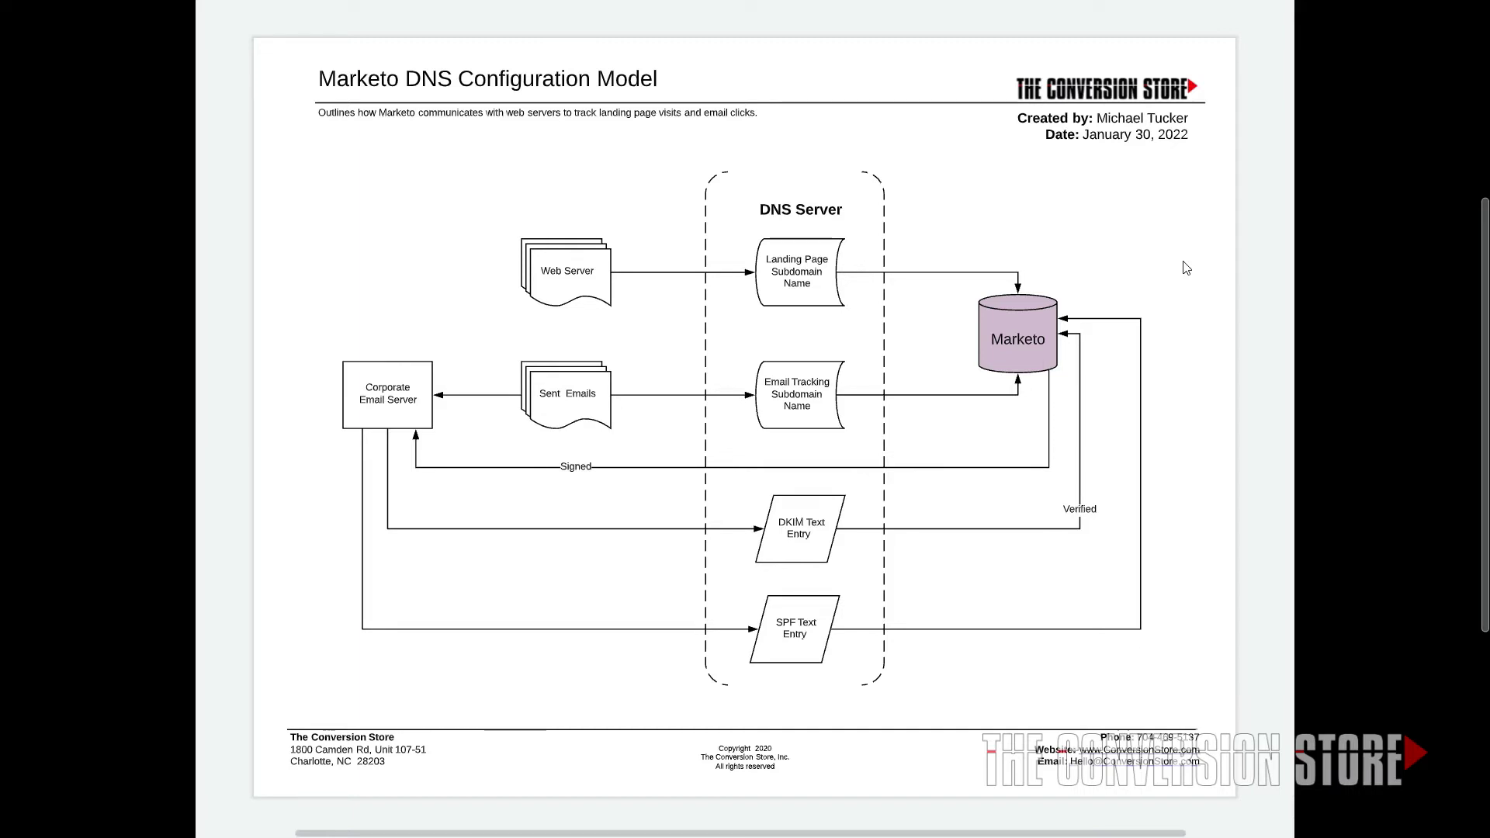
key("Right")
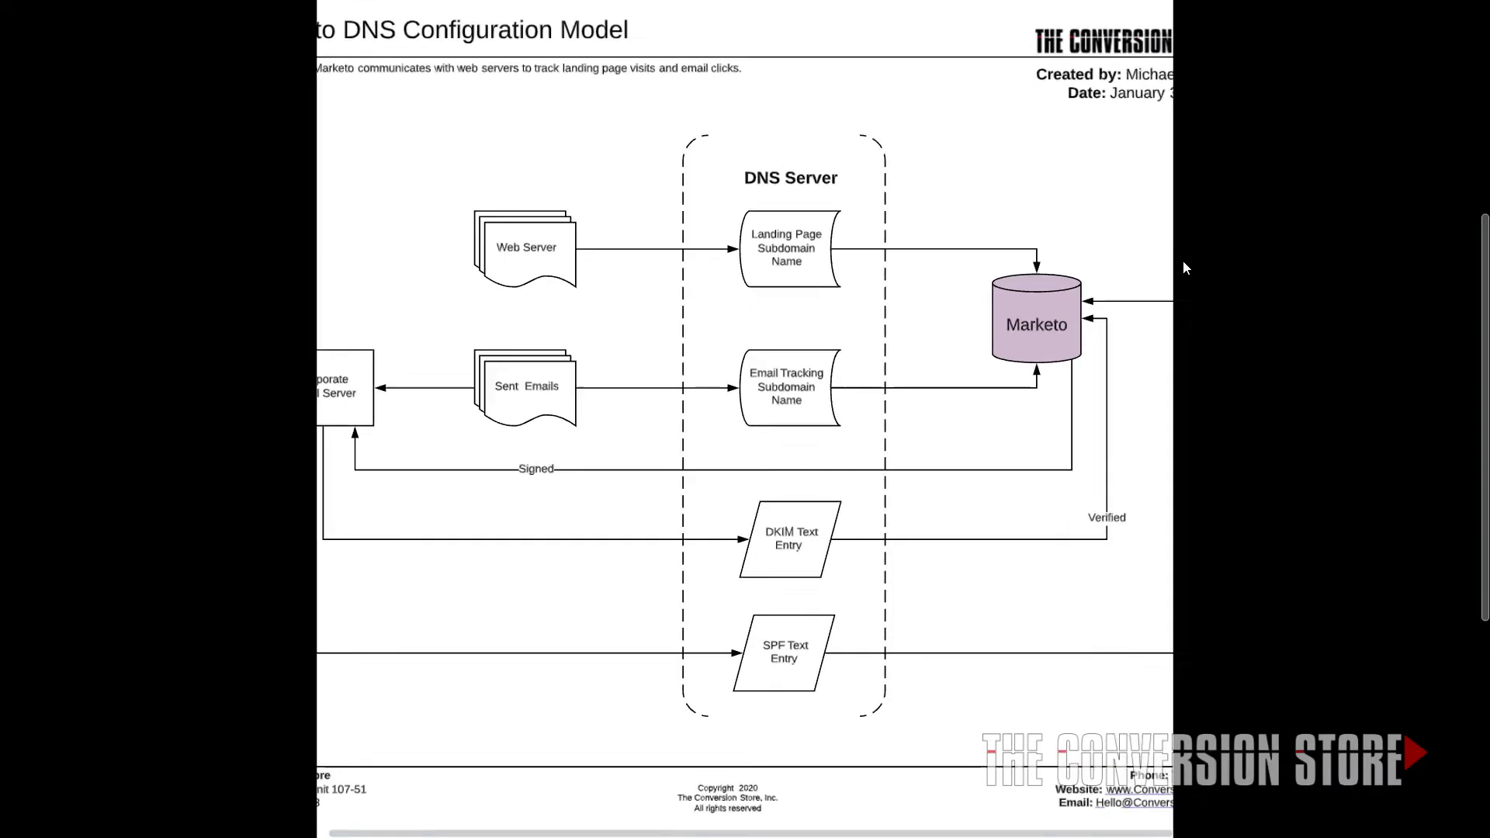
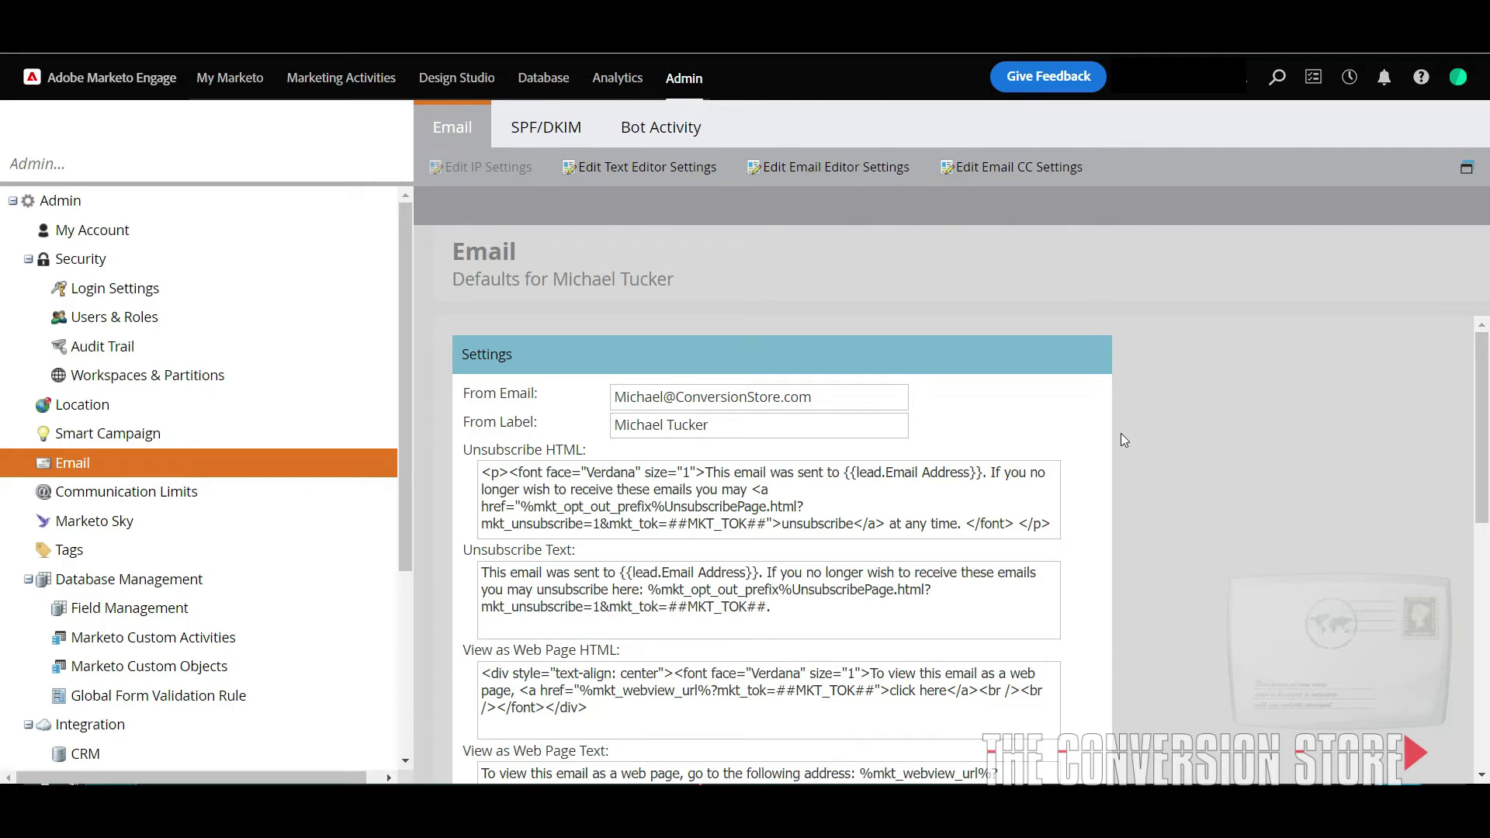
- Try to add go.MarketoTesting.com as a new branding domain in the email admin settings
scroll(1121, 433, "down", 10)
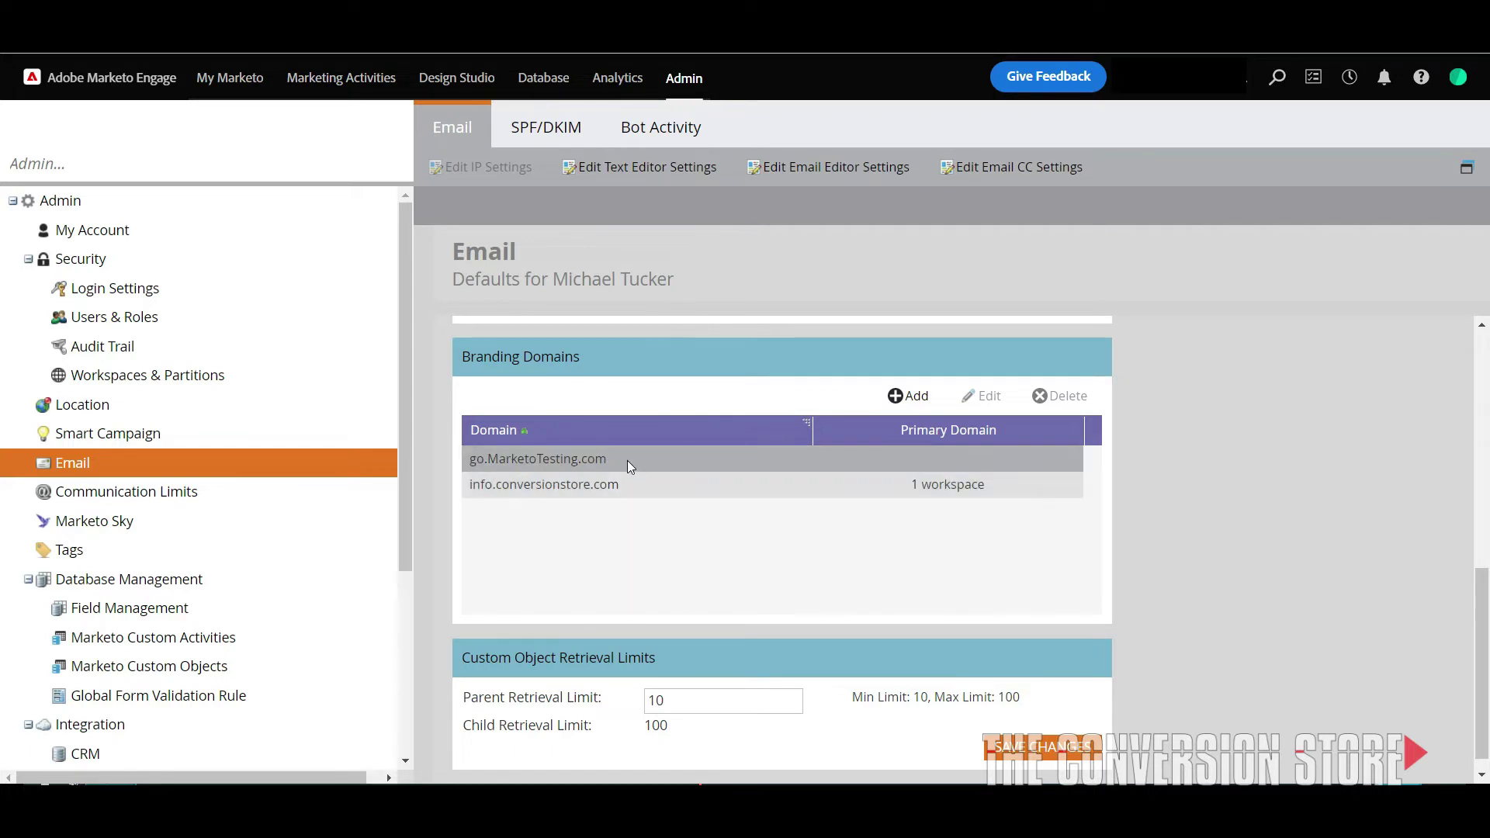
left_click(912, 398)
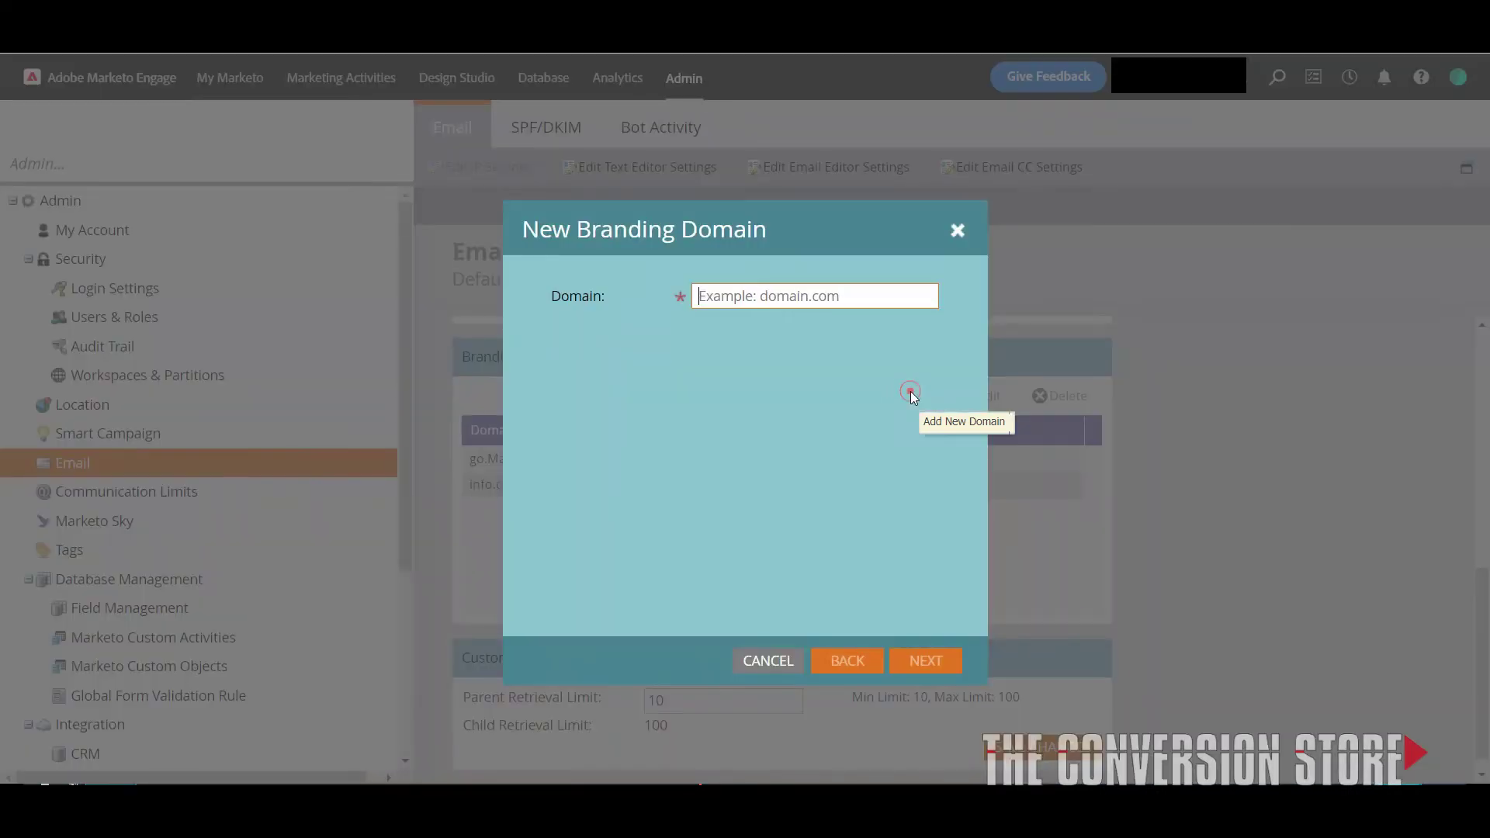
left_click(749, 291)
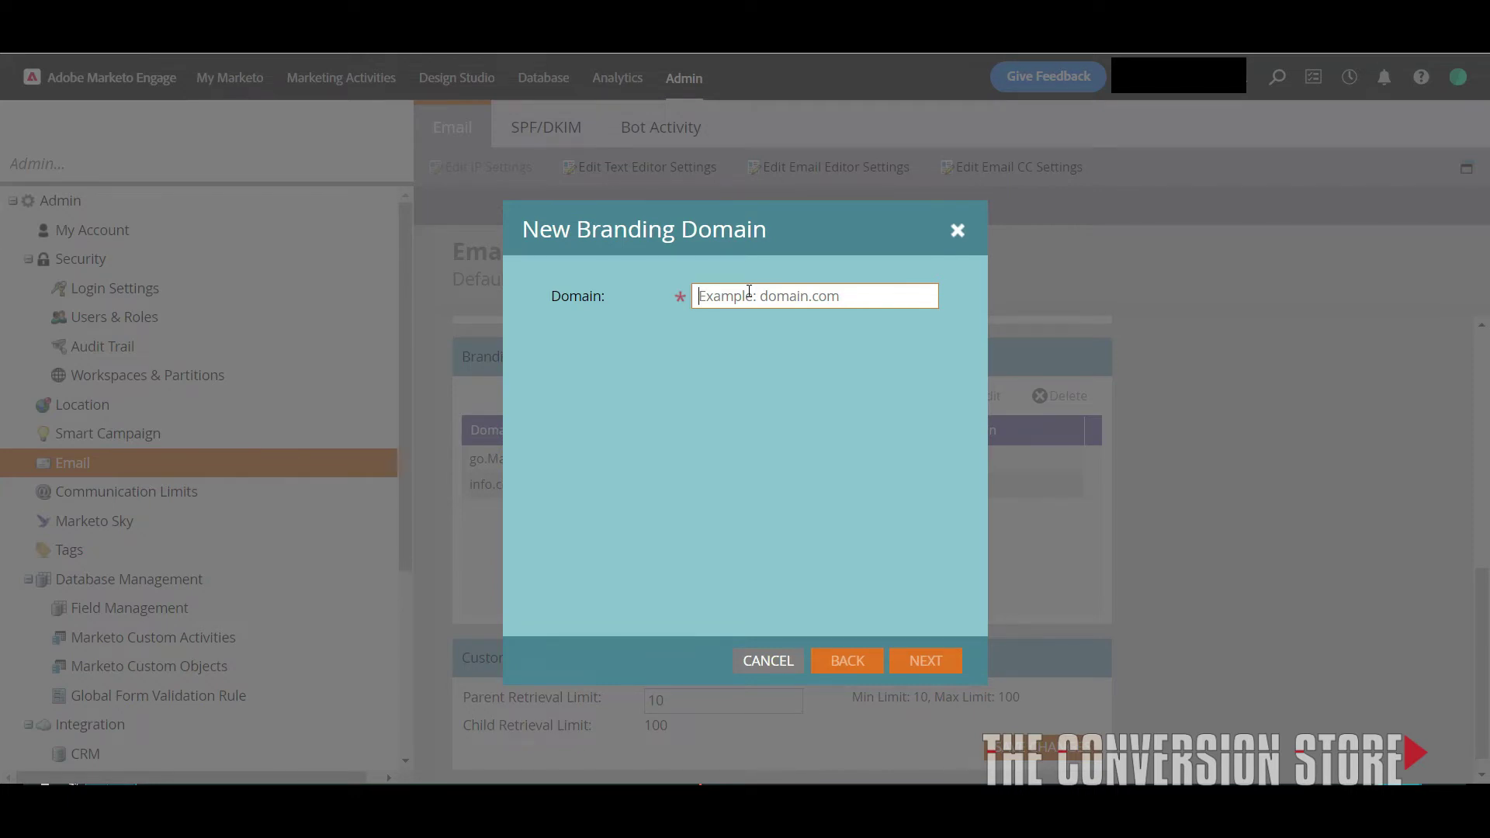
type("go.Ma")
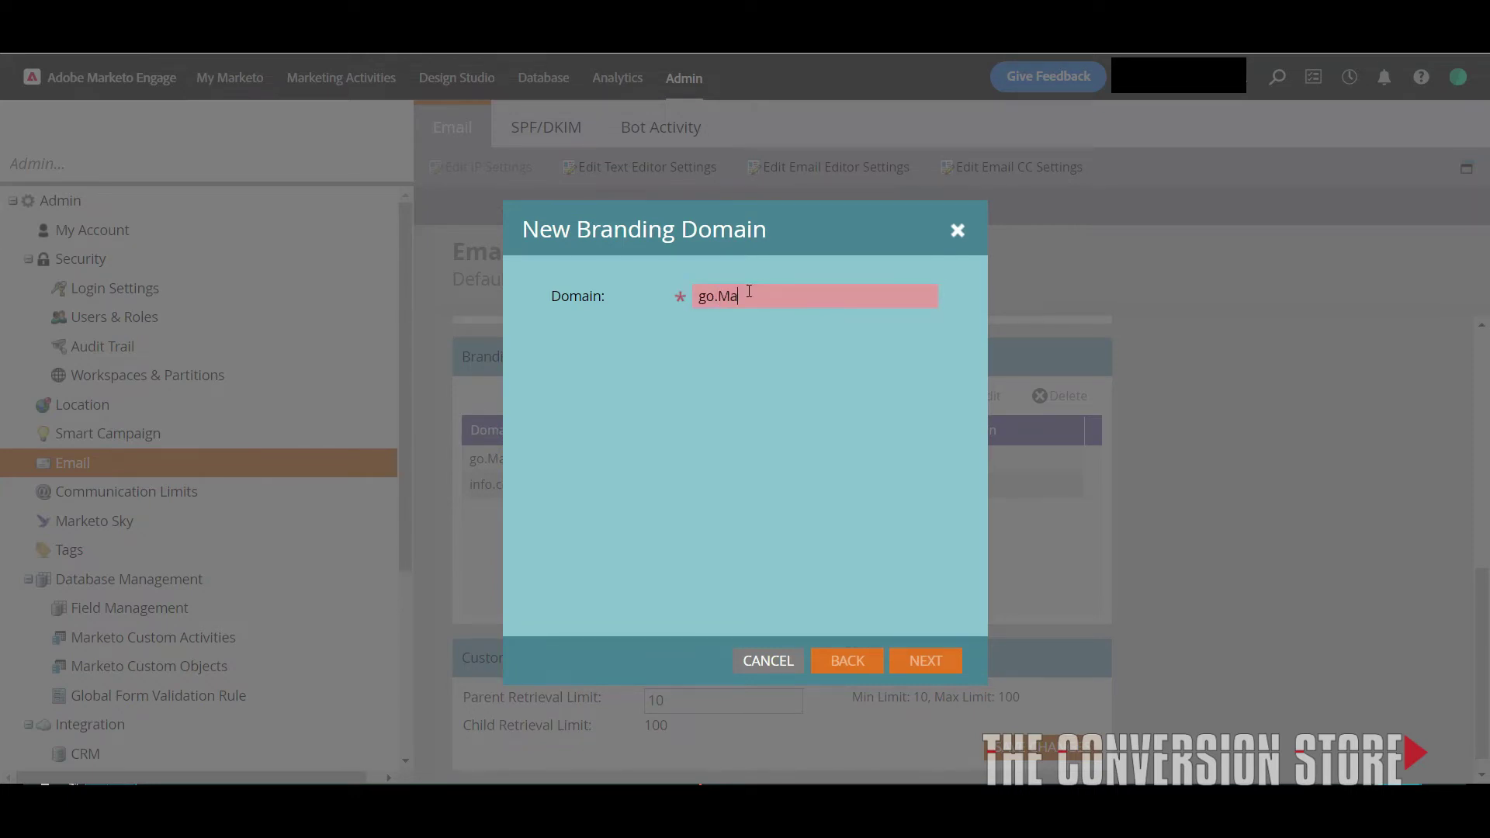
type("rketoTesting.com")
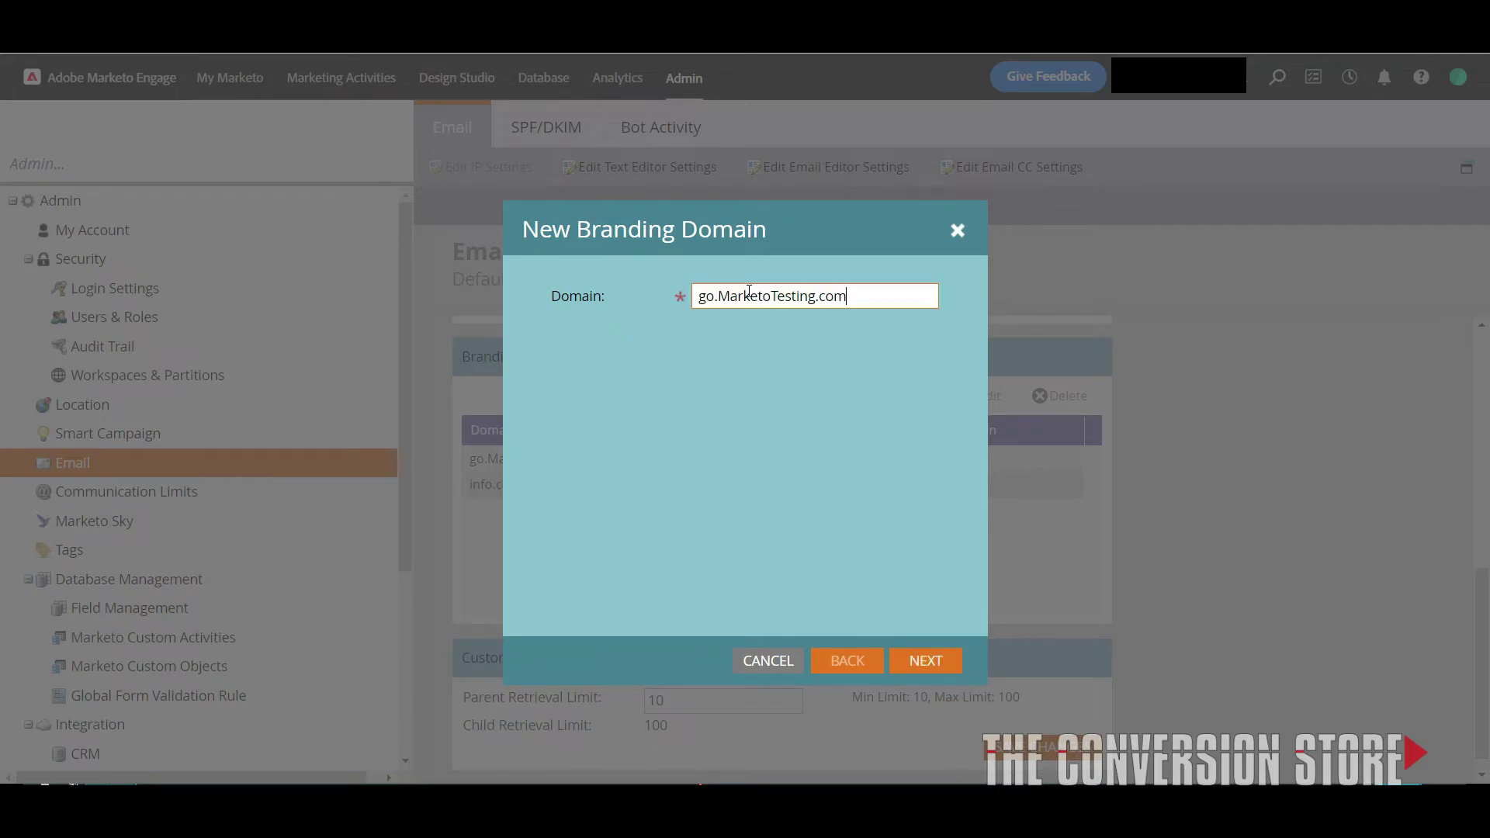
left_click(905, 665)
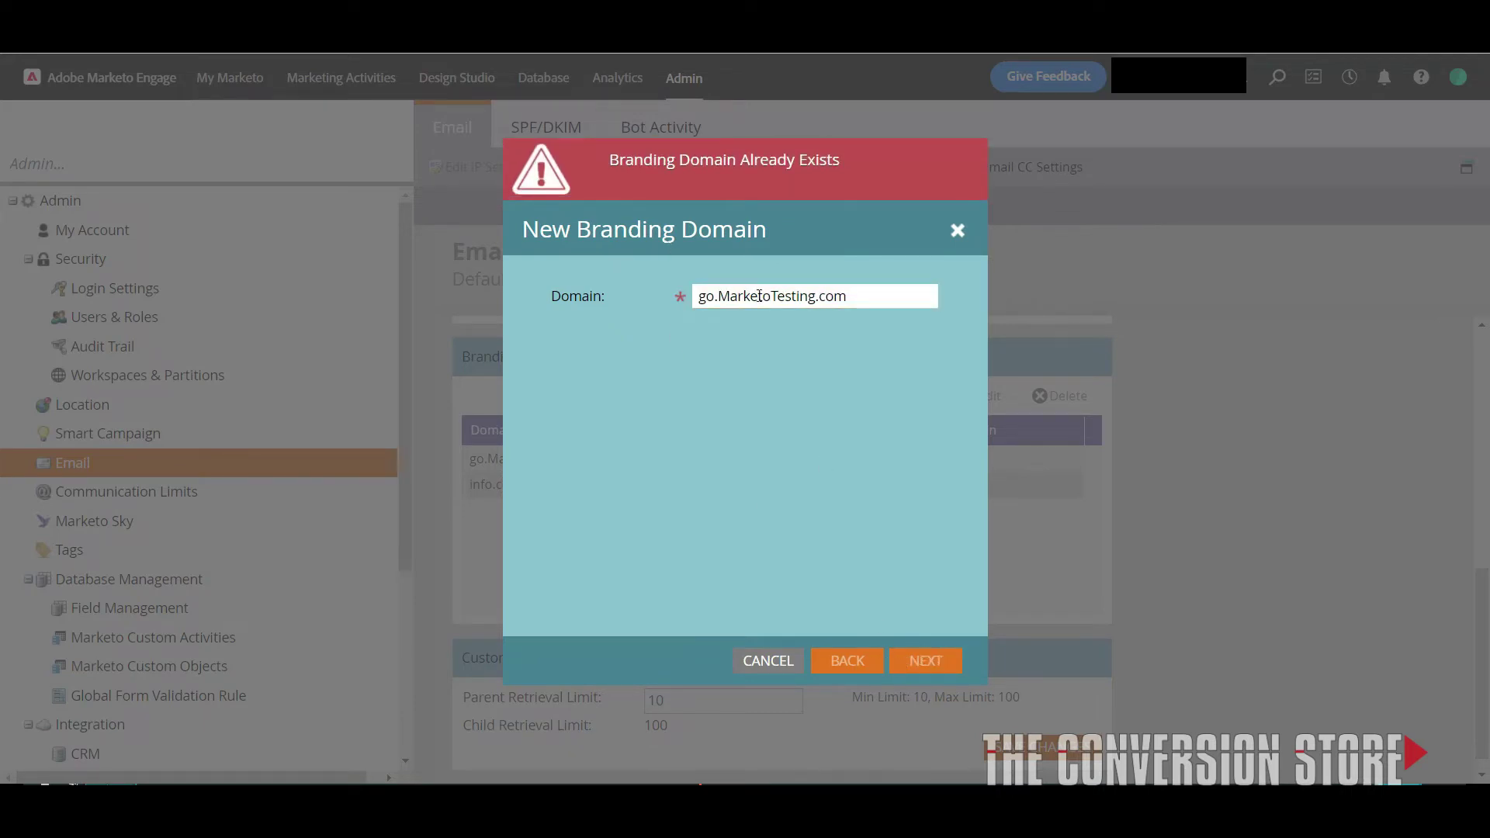
left_click(765, 658)
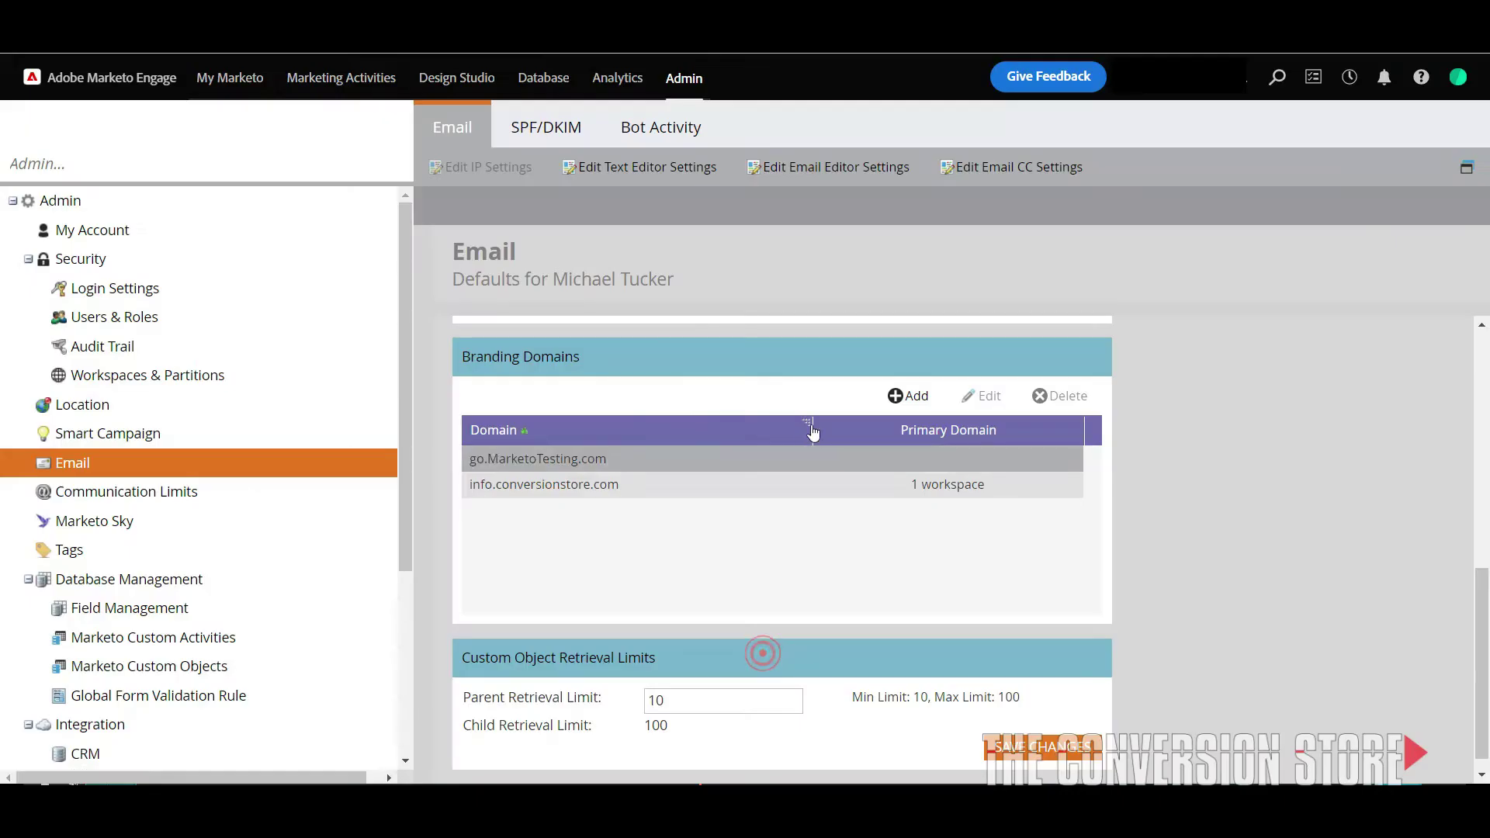
- Delete the go.MarketoTesting.com entry from the branding domains
left_click(737, 462)
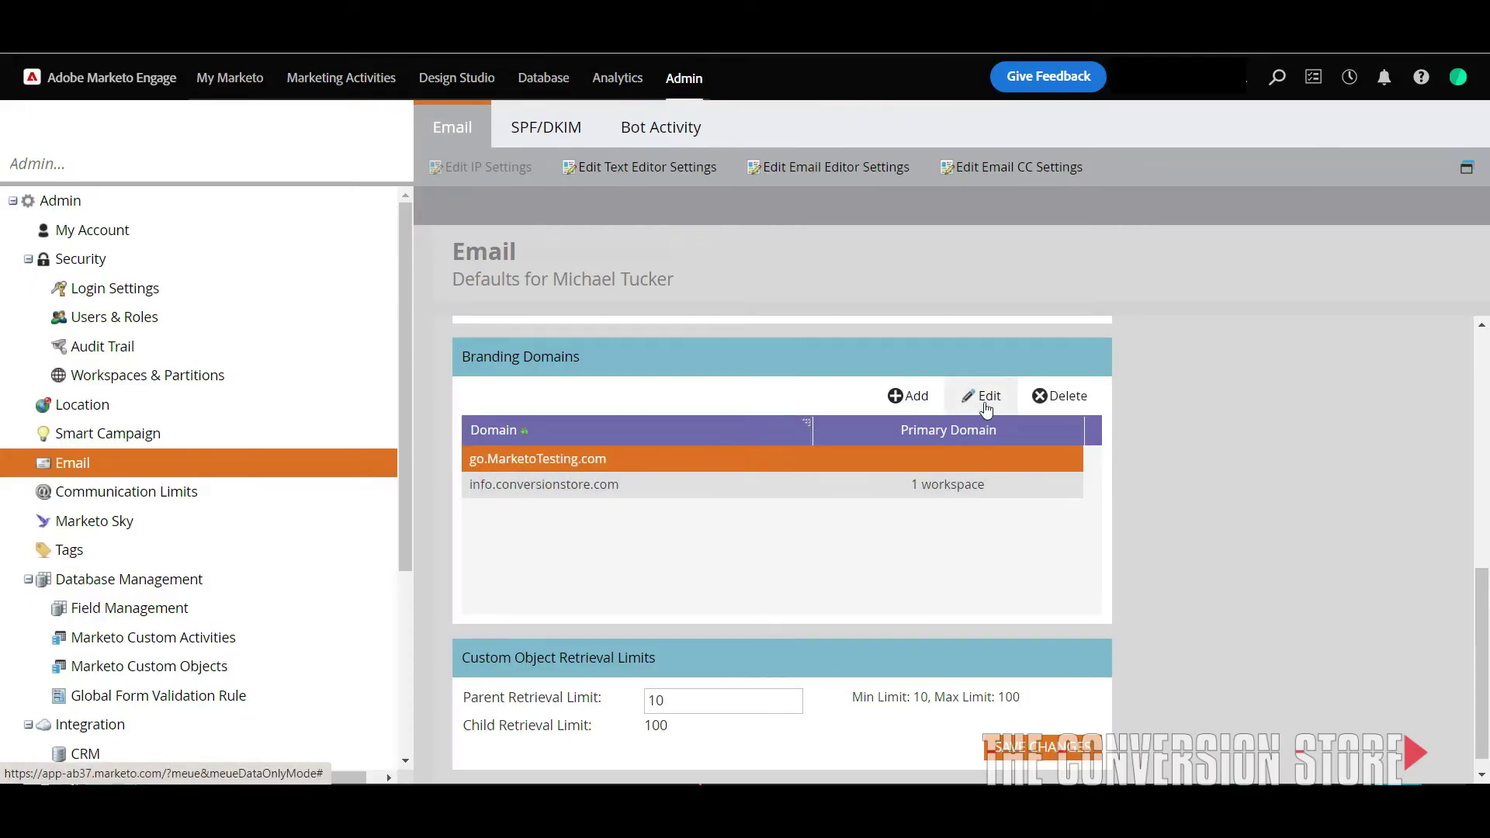
left_click(1052, 396)
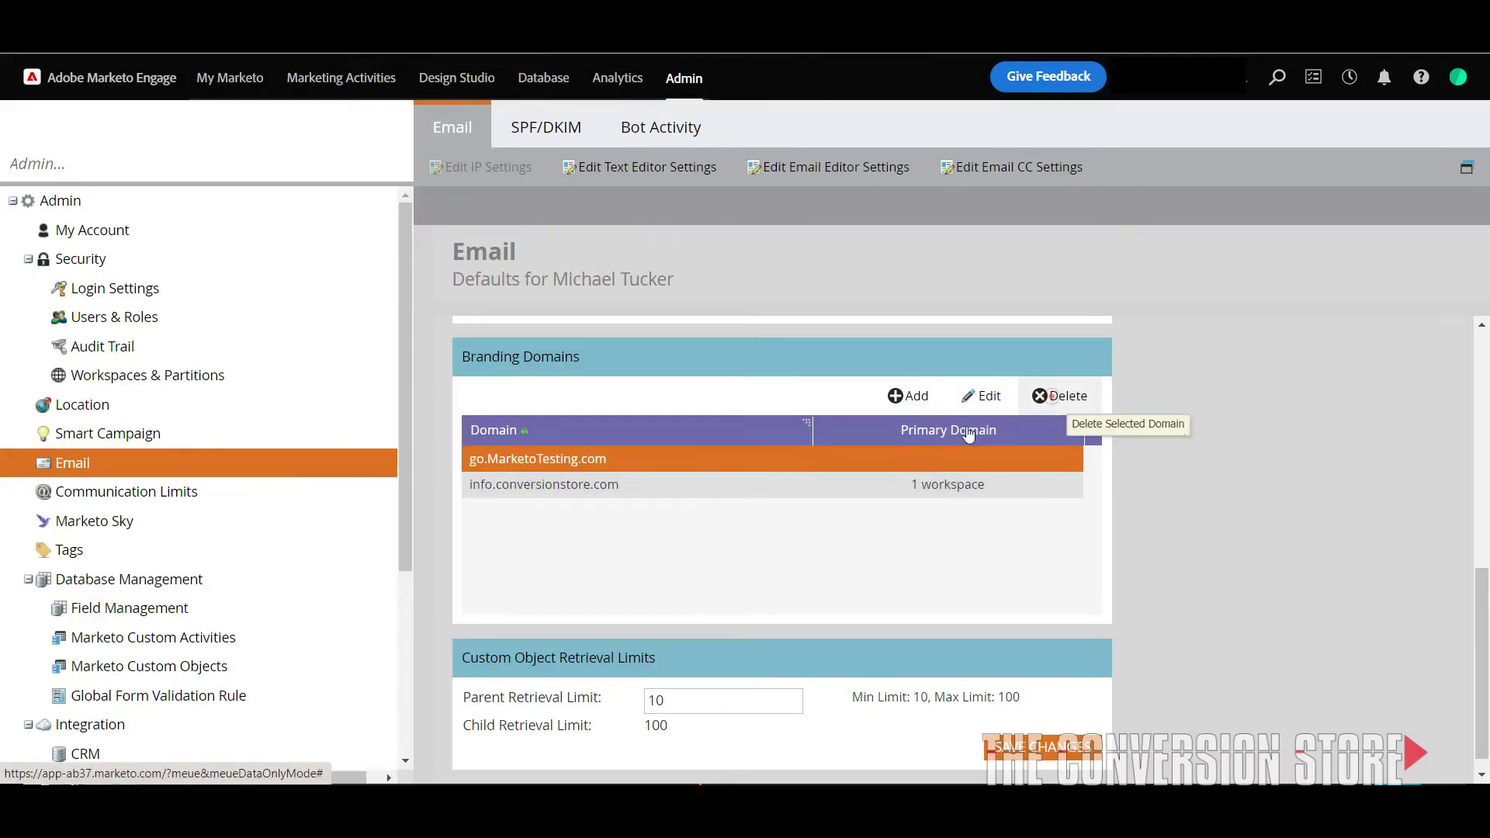
- Add go.MarketoTesting.com as a branding domain without making it the primary domain for the Default workspace
left_click(904, 396)
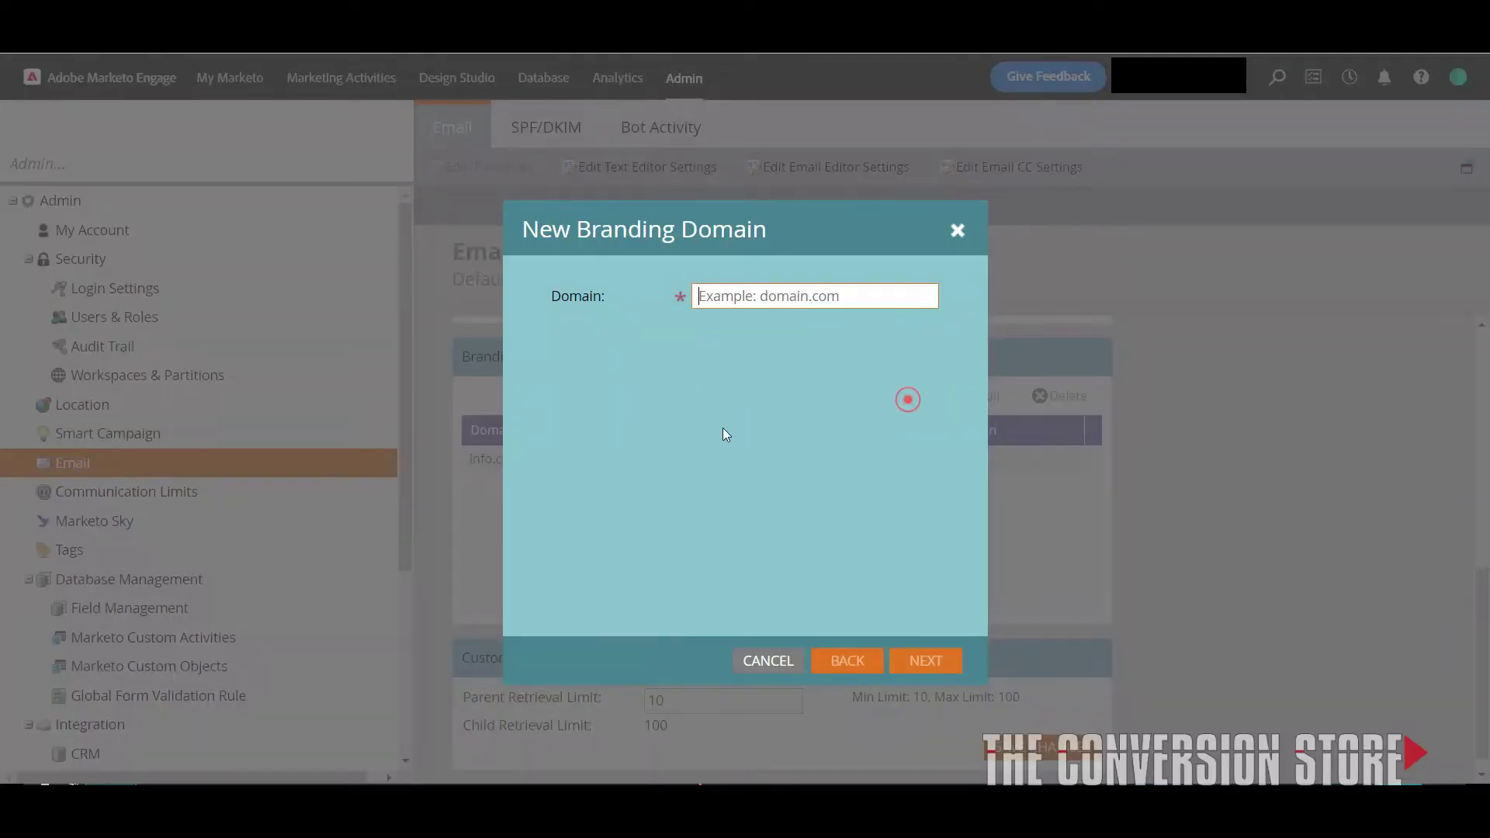
left_click(737, 297)
type("go")
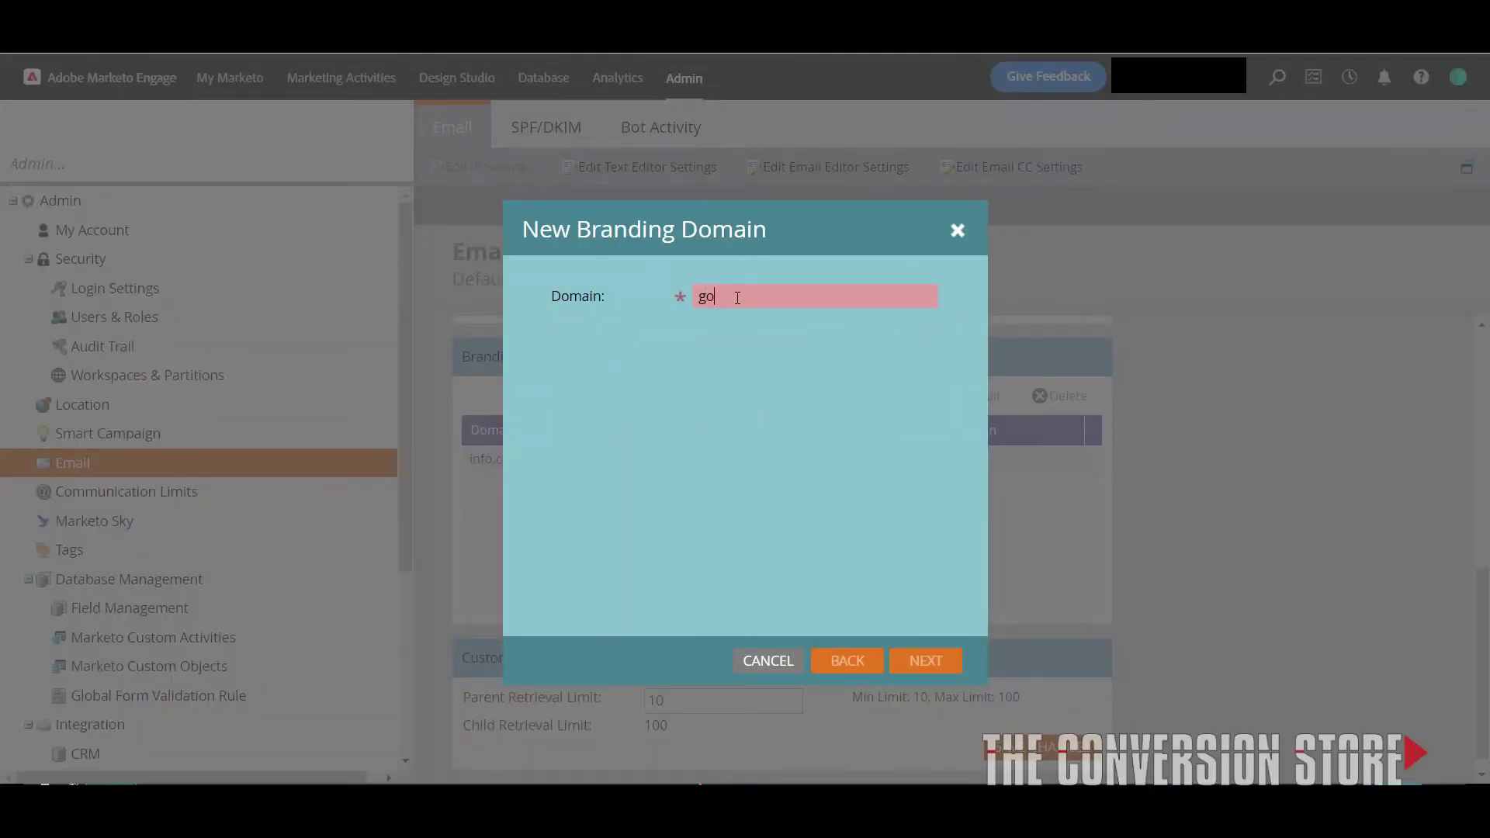
type(".MarketoTesting.com")
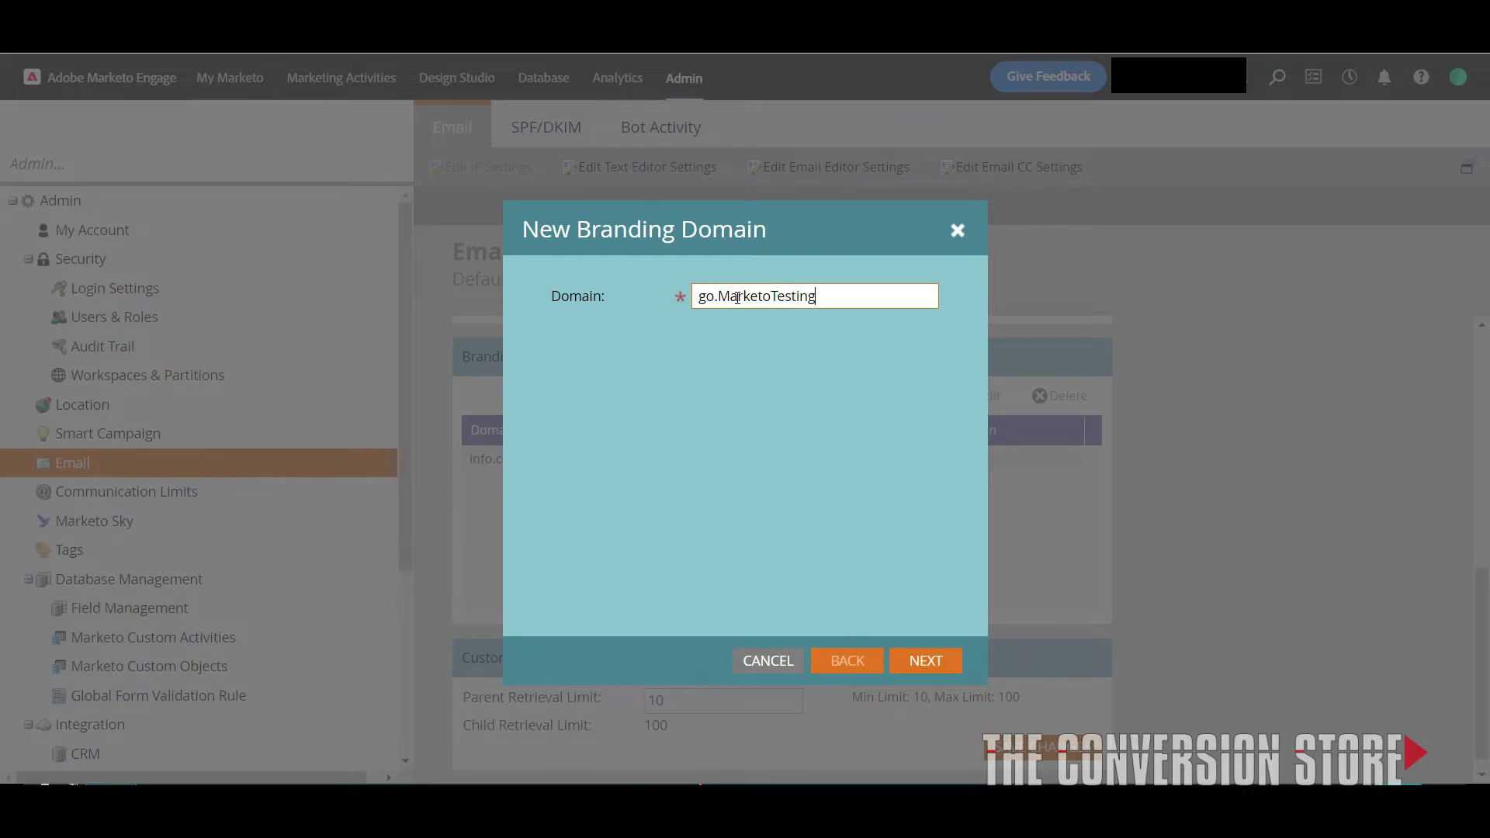
left_click(924, 661)
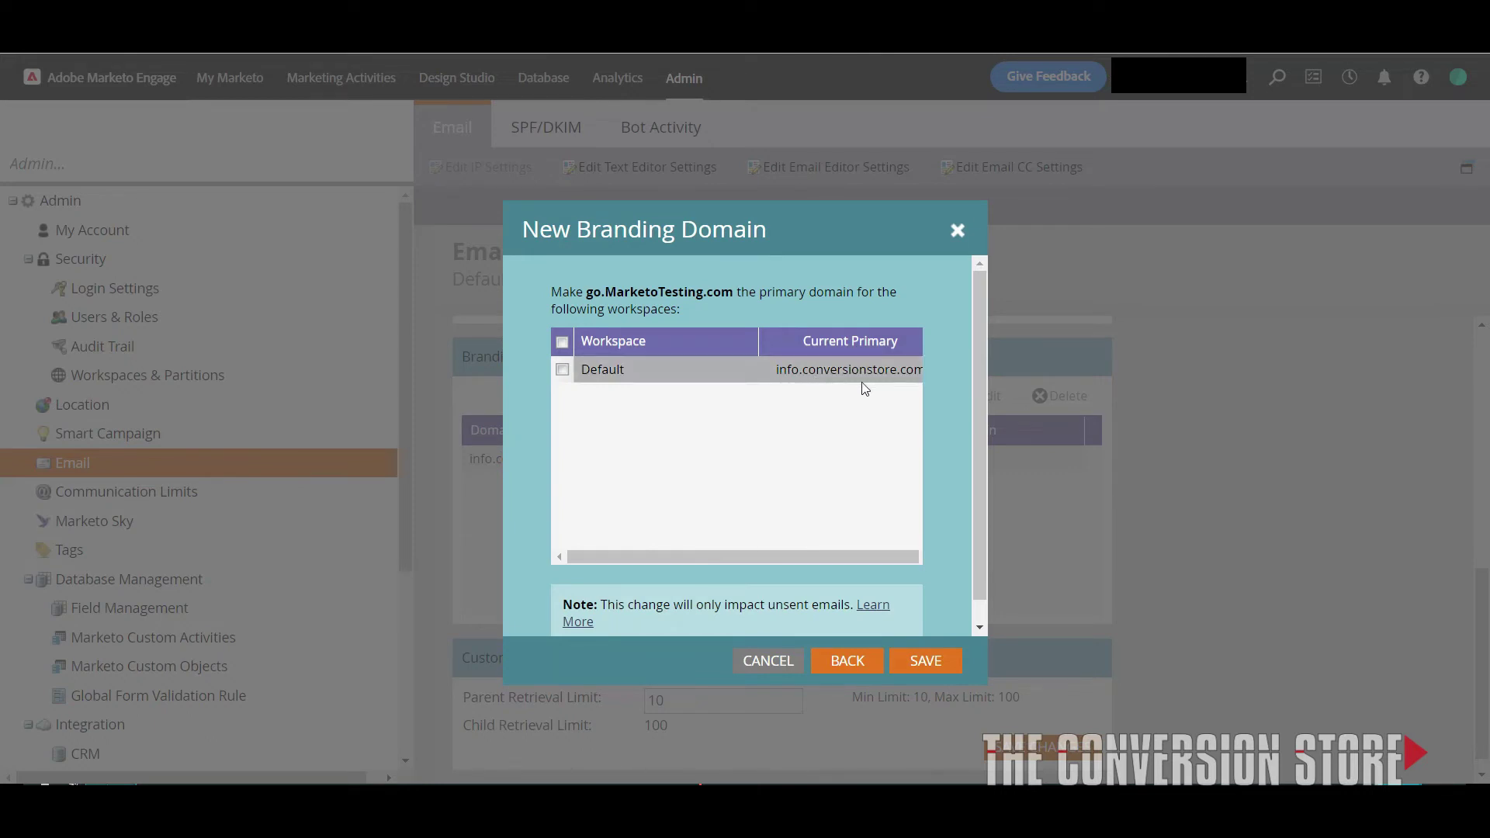
left_click(935, 662)
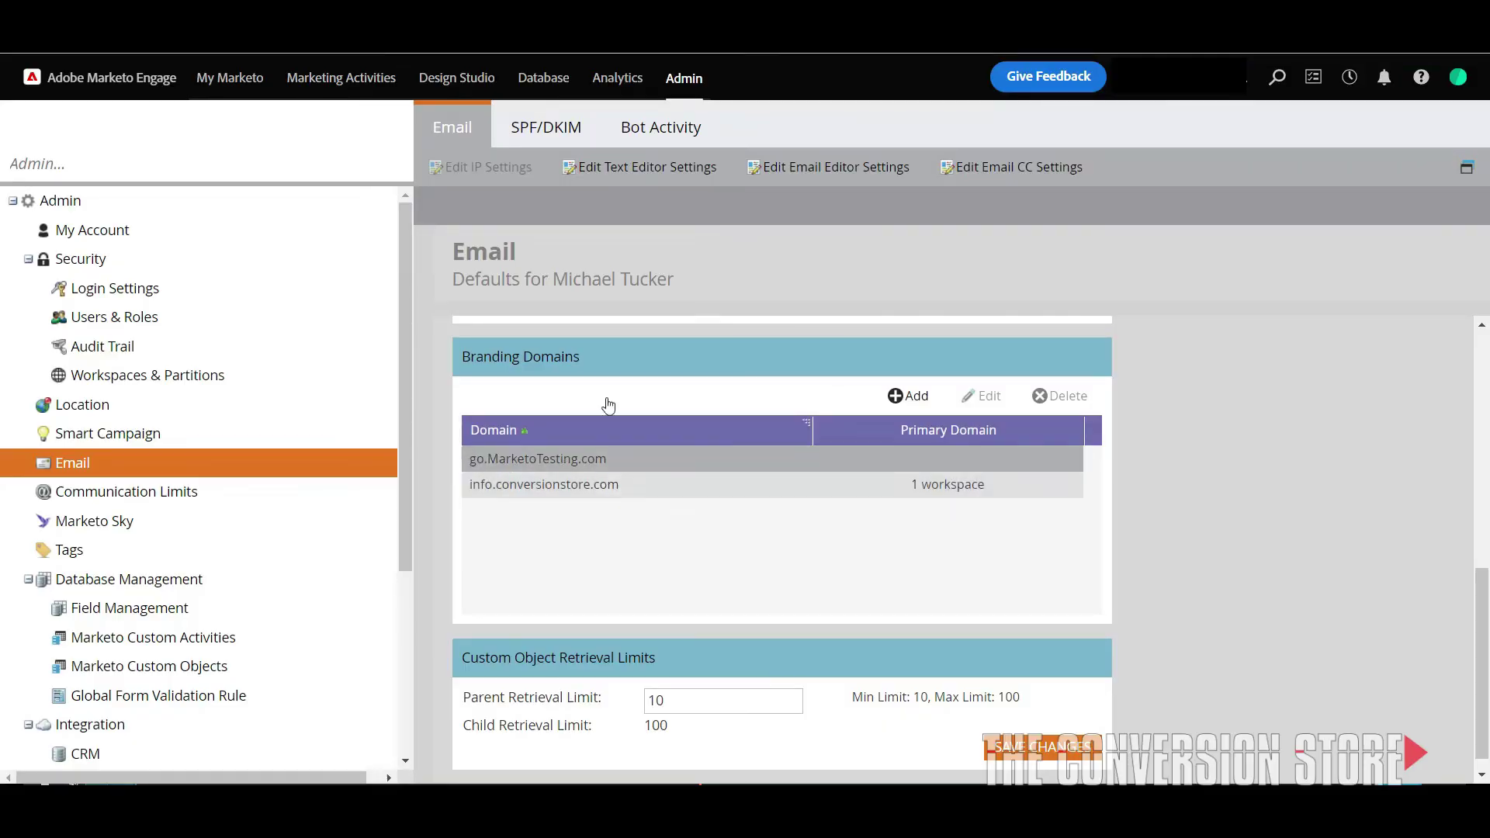
- Add Marketo.com as a signing domain in the SPF/DKIM settings
left_click(545, 126)
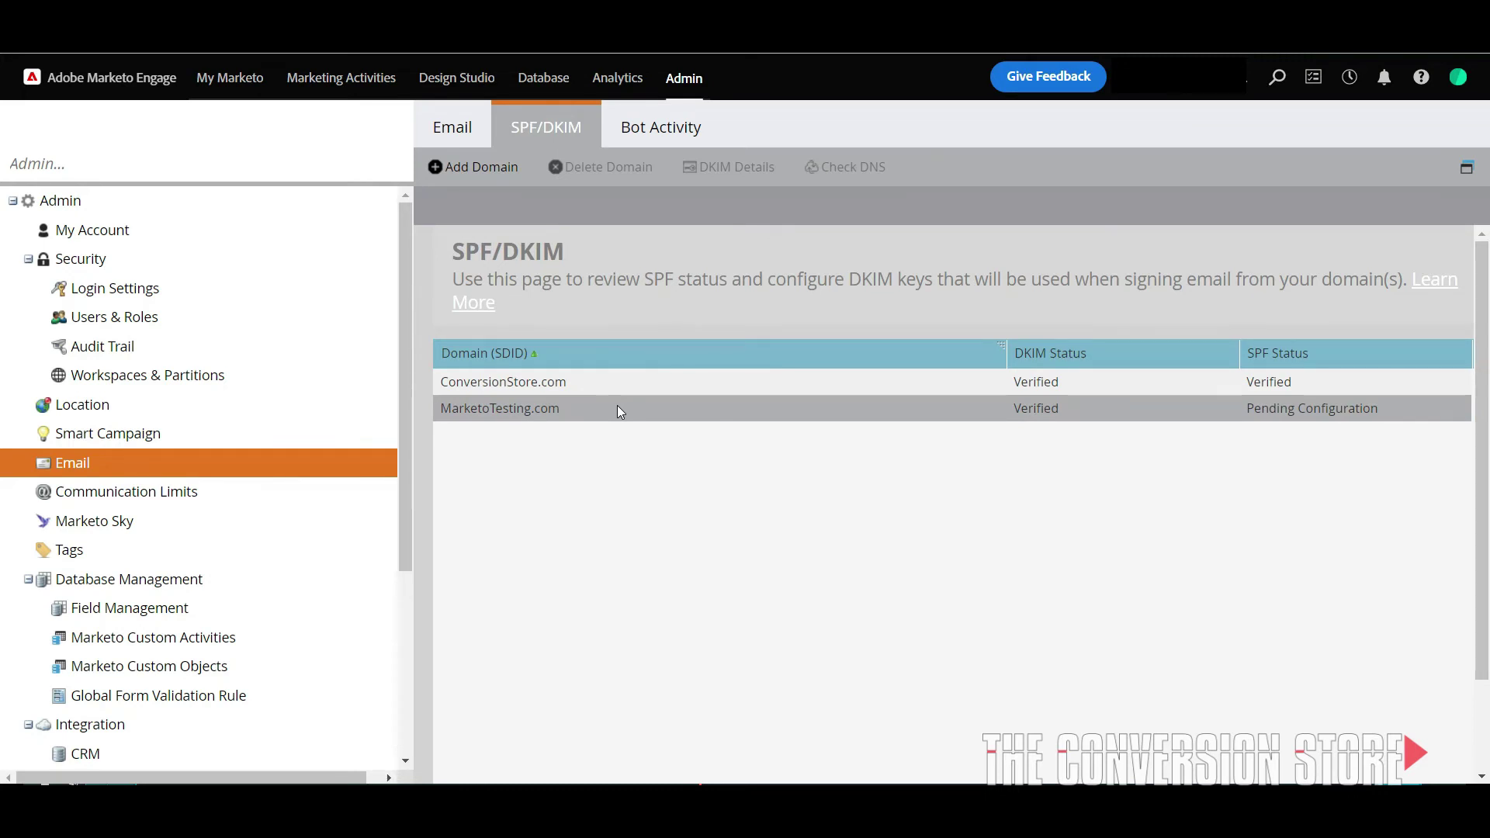
left_click(453, 169)
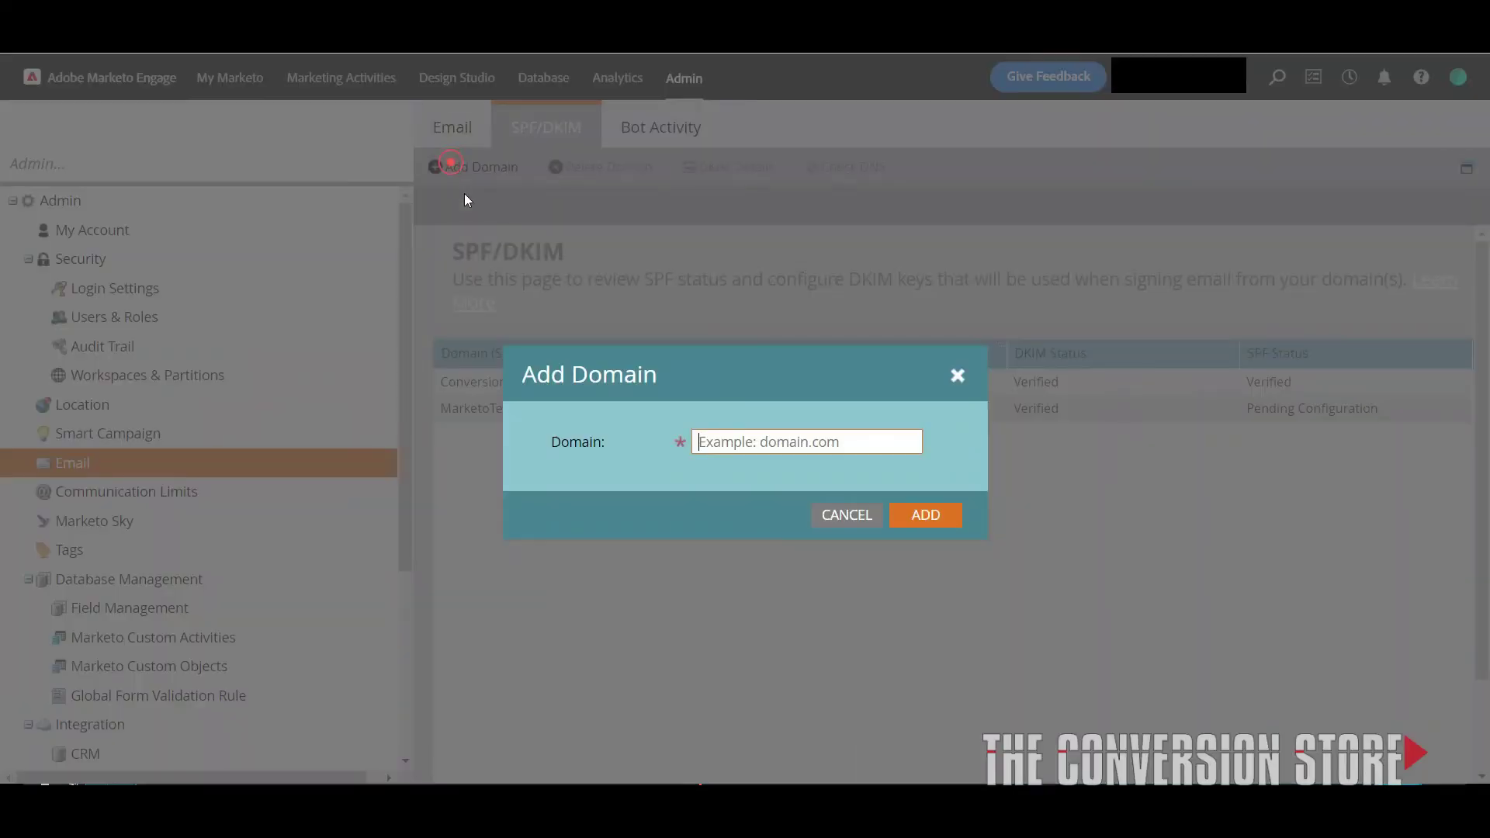
left_click(761, 437)
type("Marketo.com")
left_click(924, 515)
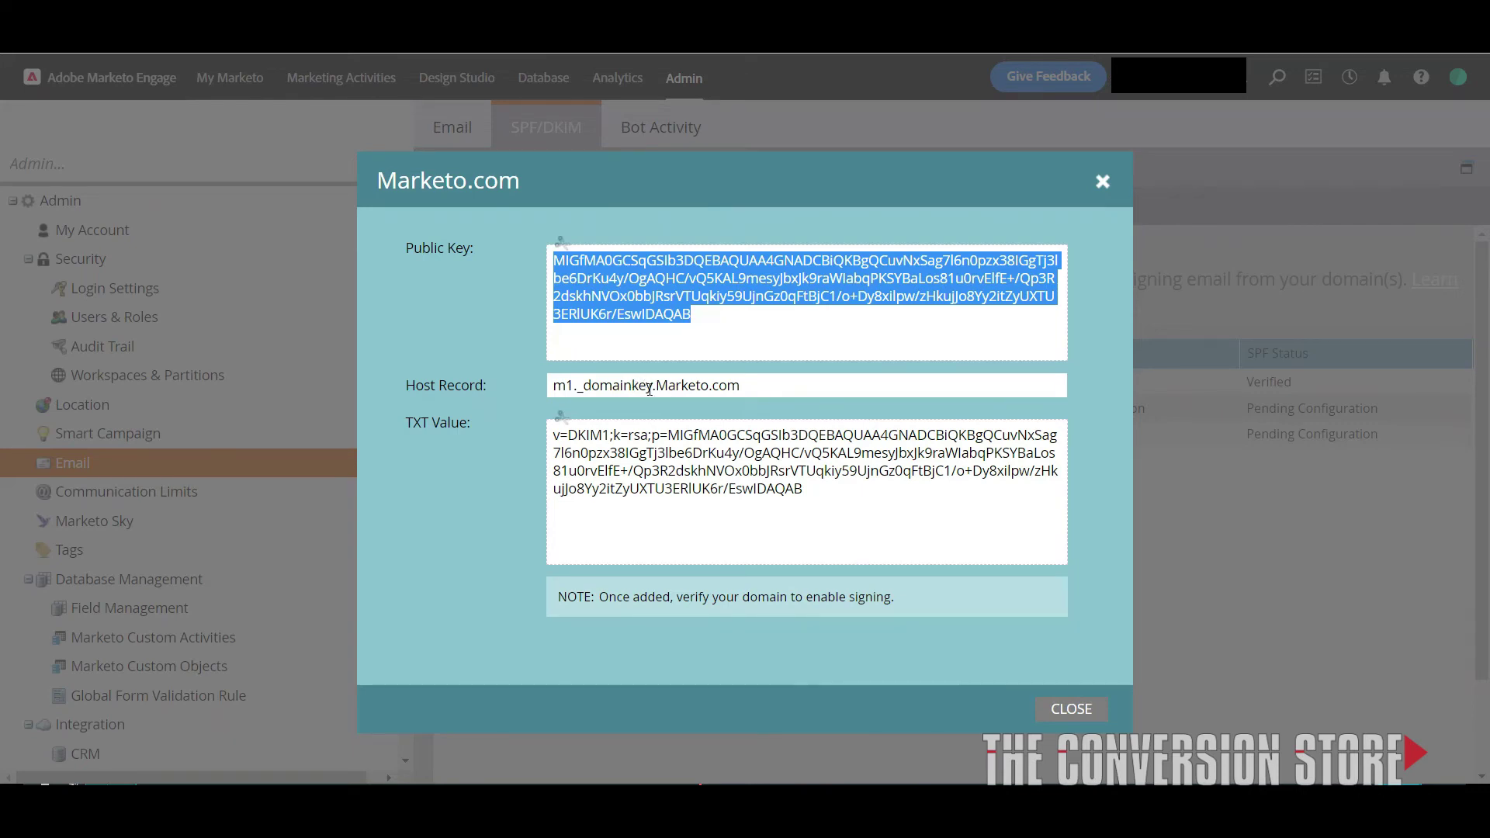
- Examine the TXT value, host record prefix and public key in the DKIM details for Marketo.com, and close them
left_click(919, 506)
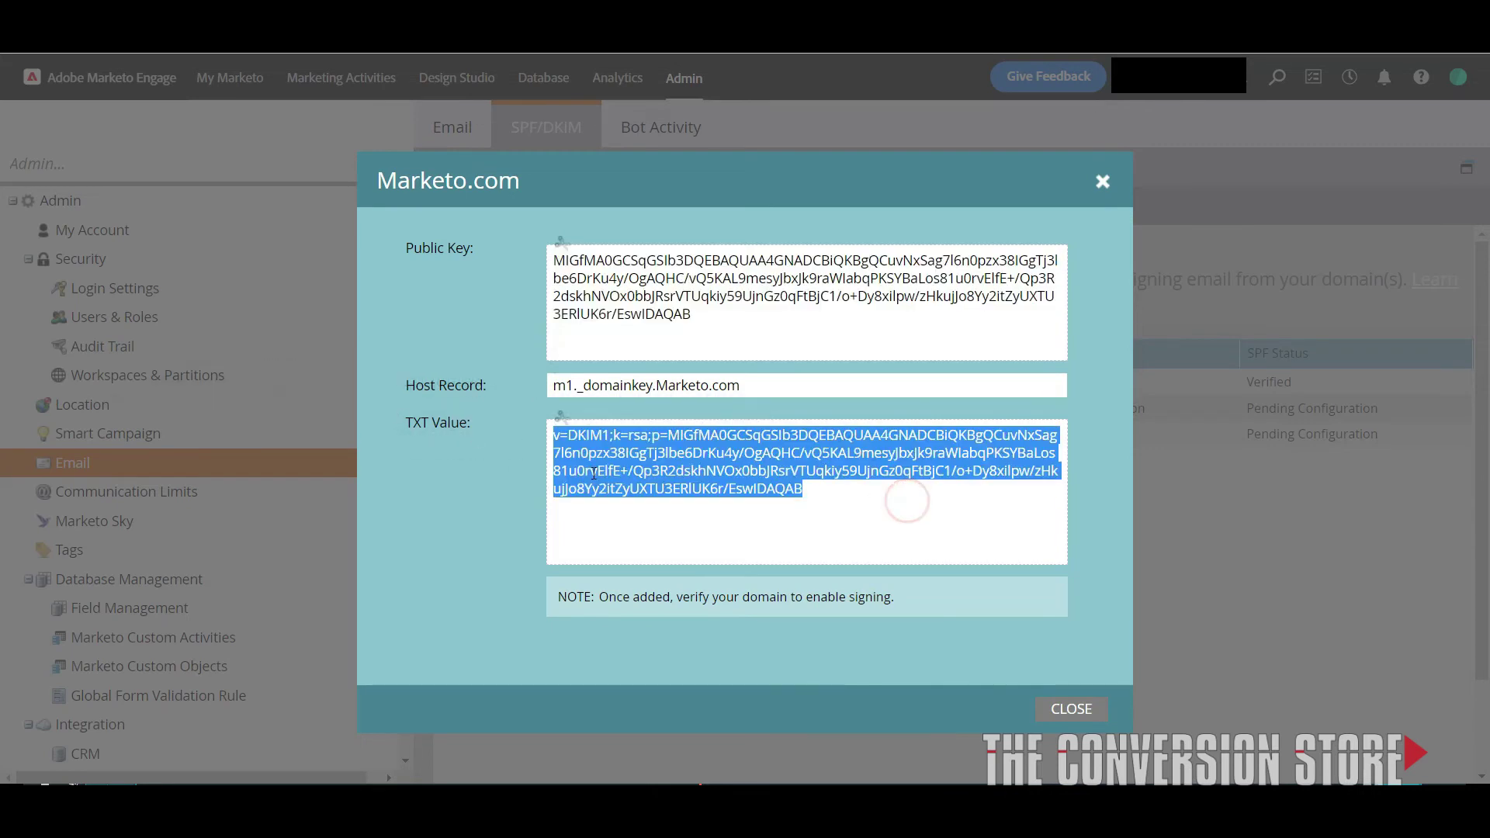
left_click(648, 386)
left_click_drag(648, 386, 527, 391)
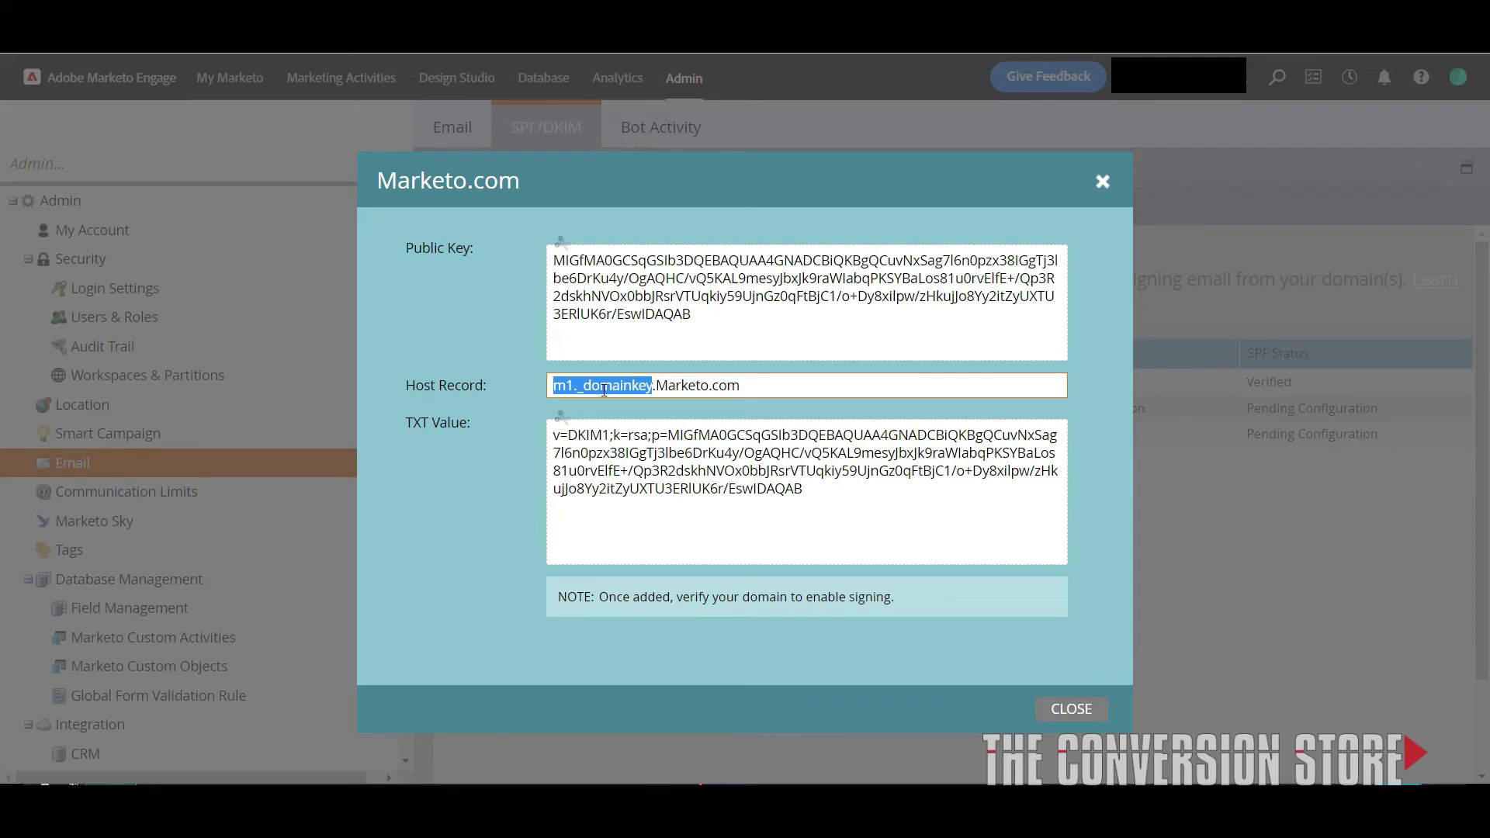
triple_click(746, 315)
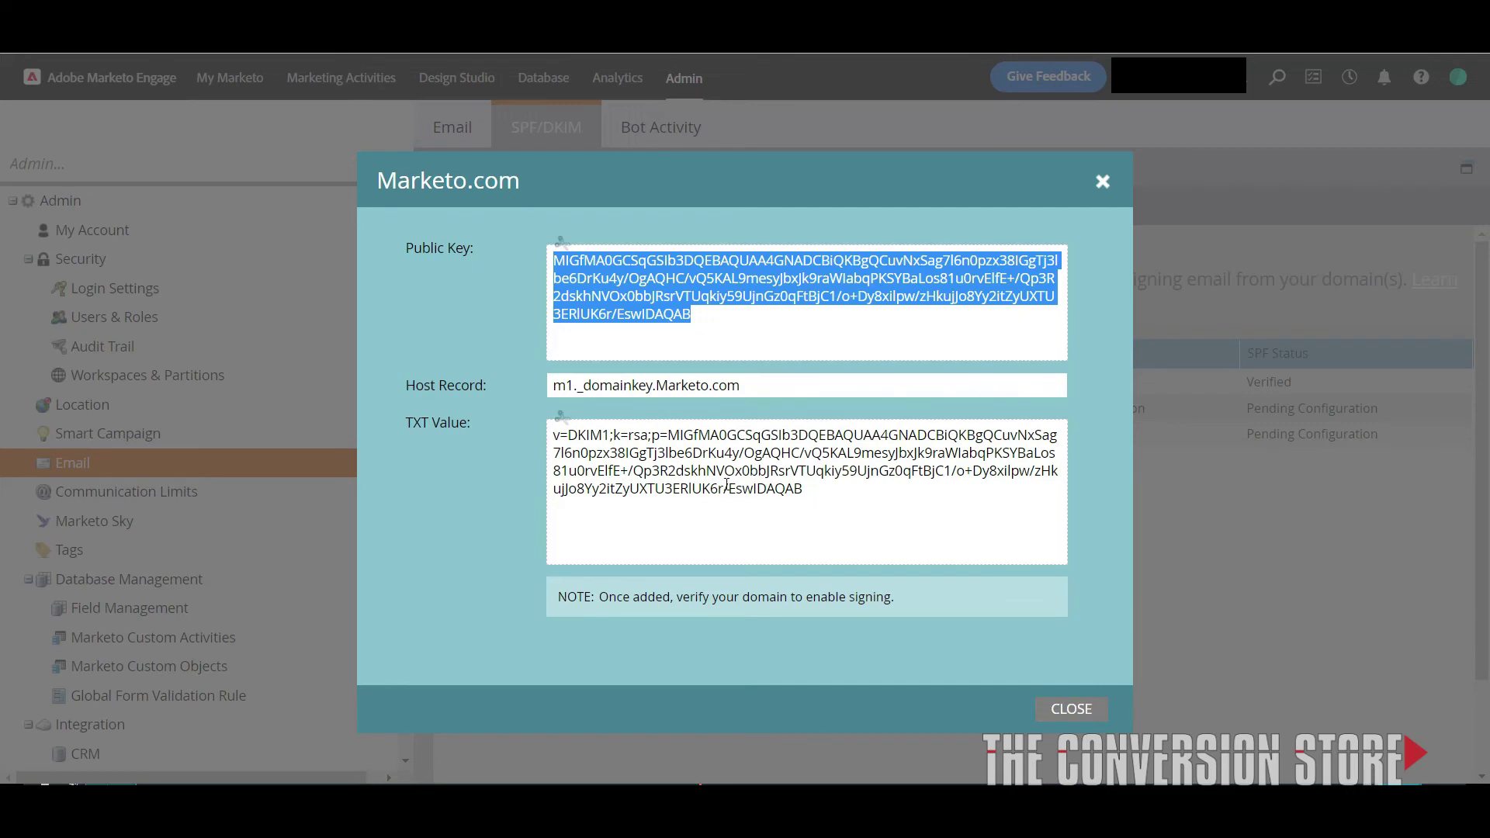
left_click(1078, 710)
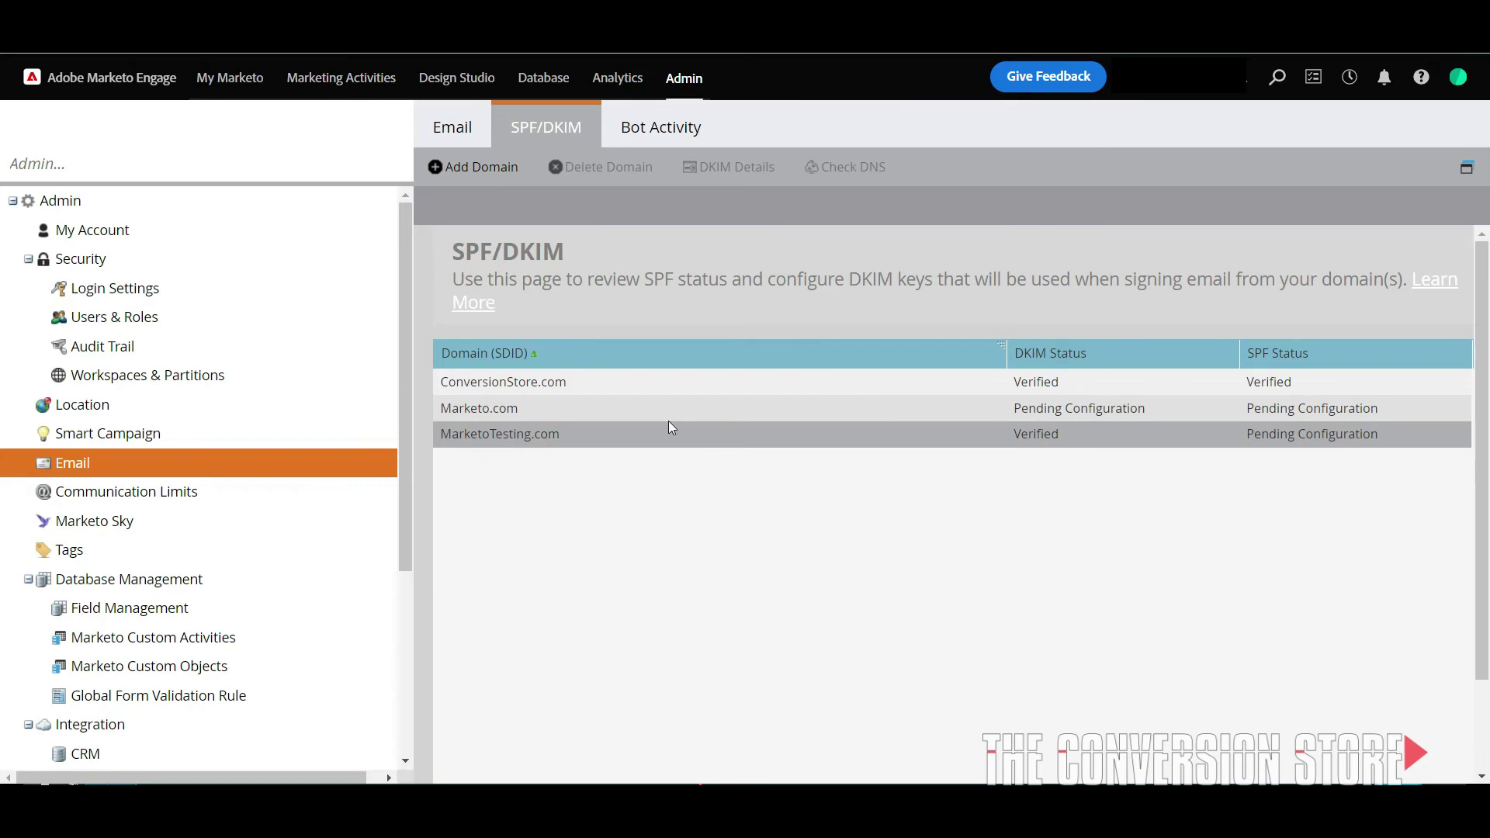
- Delete the Marketo.com domain from the SPF/DKIM settings
left_click(597, 411)
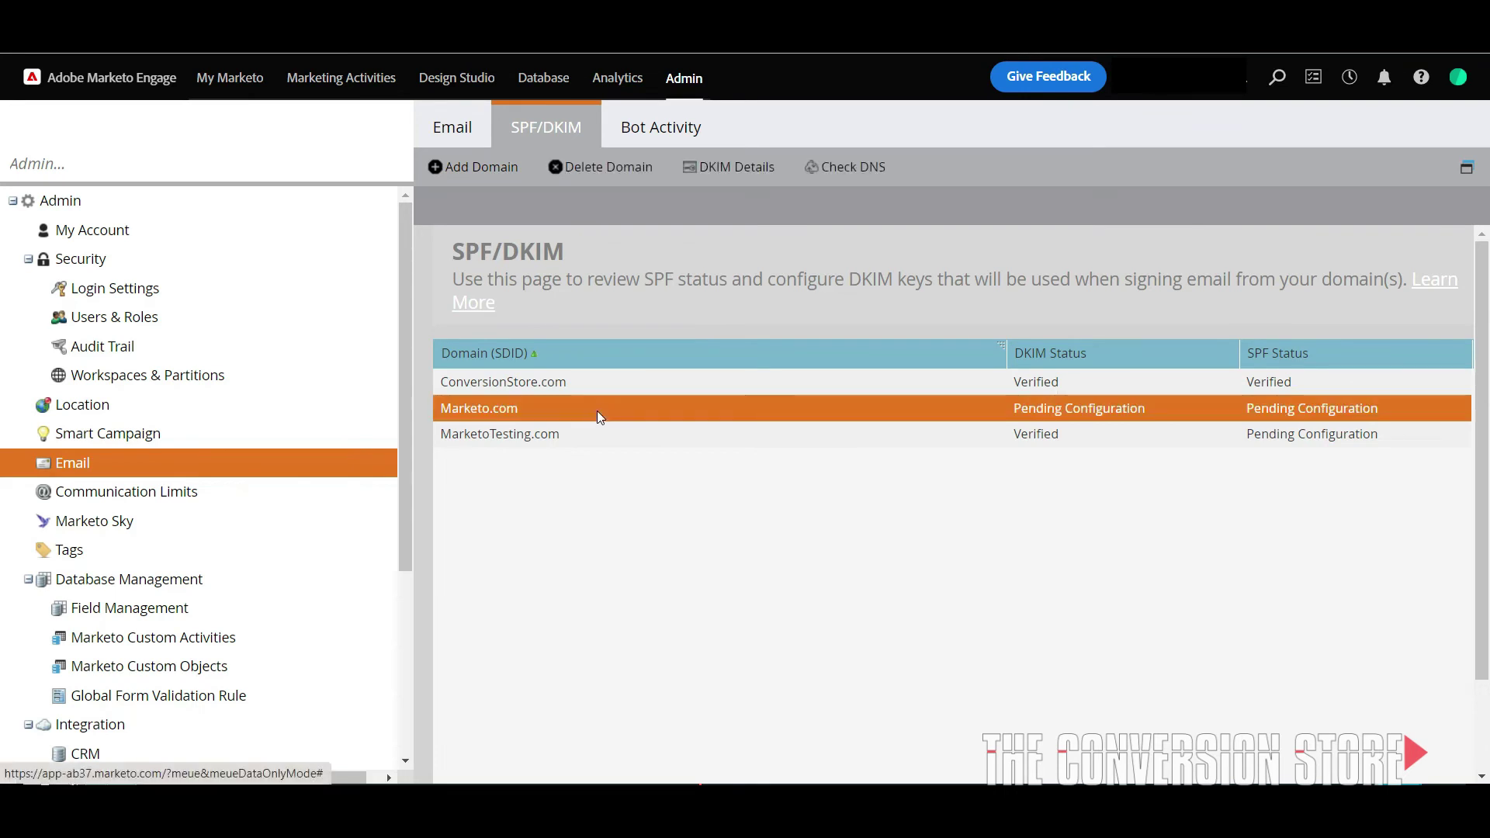
left_click(605, 171)
left_click(912, 556)
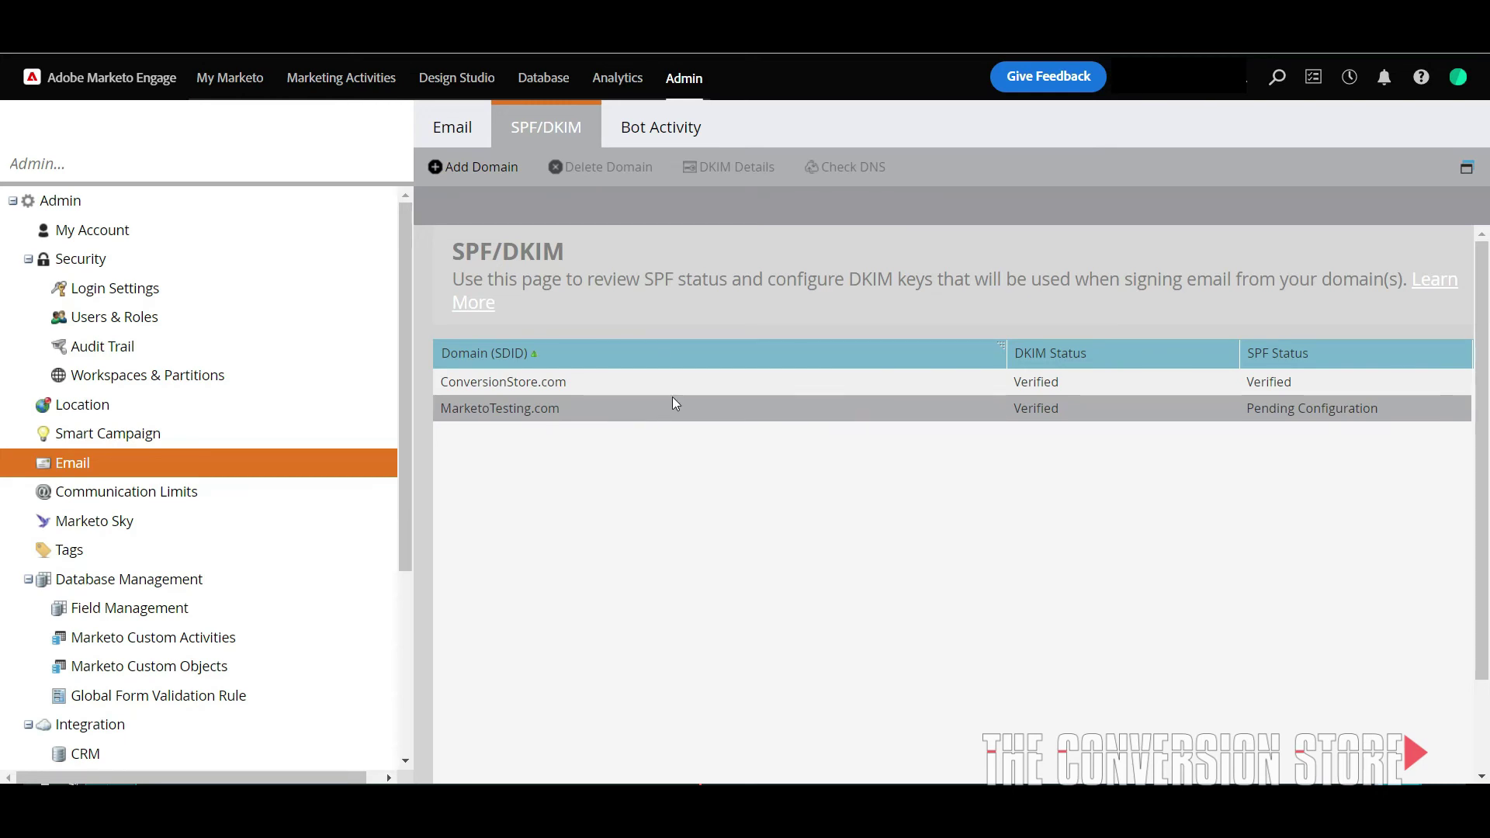
- Check the DNS records of ConversionStore.com in the SPF/DKIM settings
left_click(649, 383)
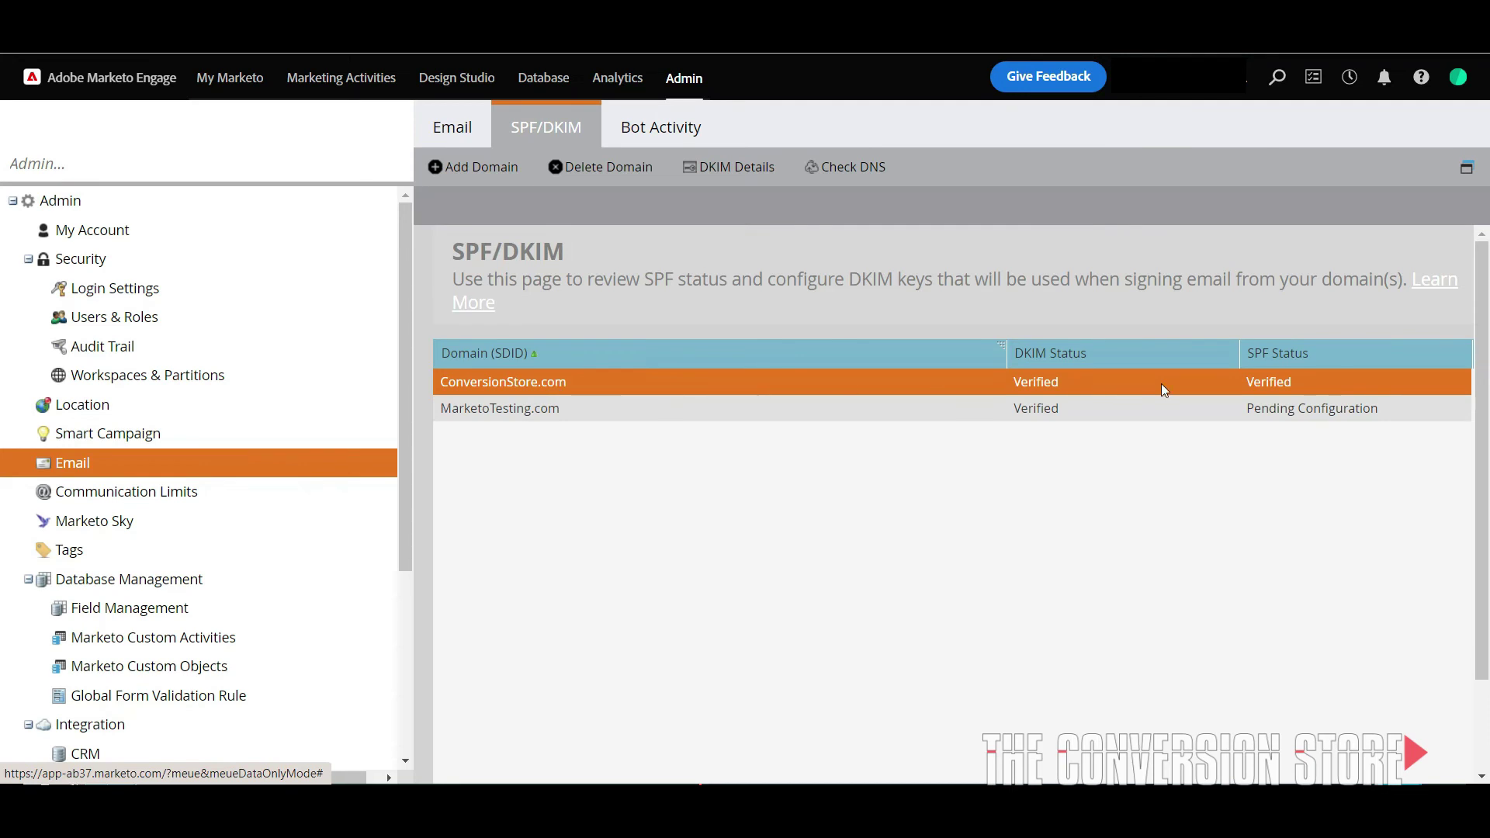
left_click(829, 172)
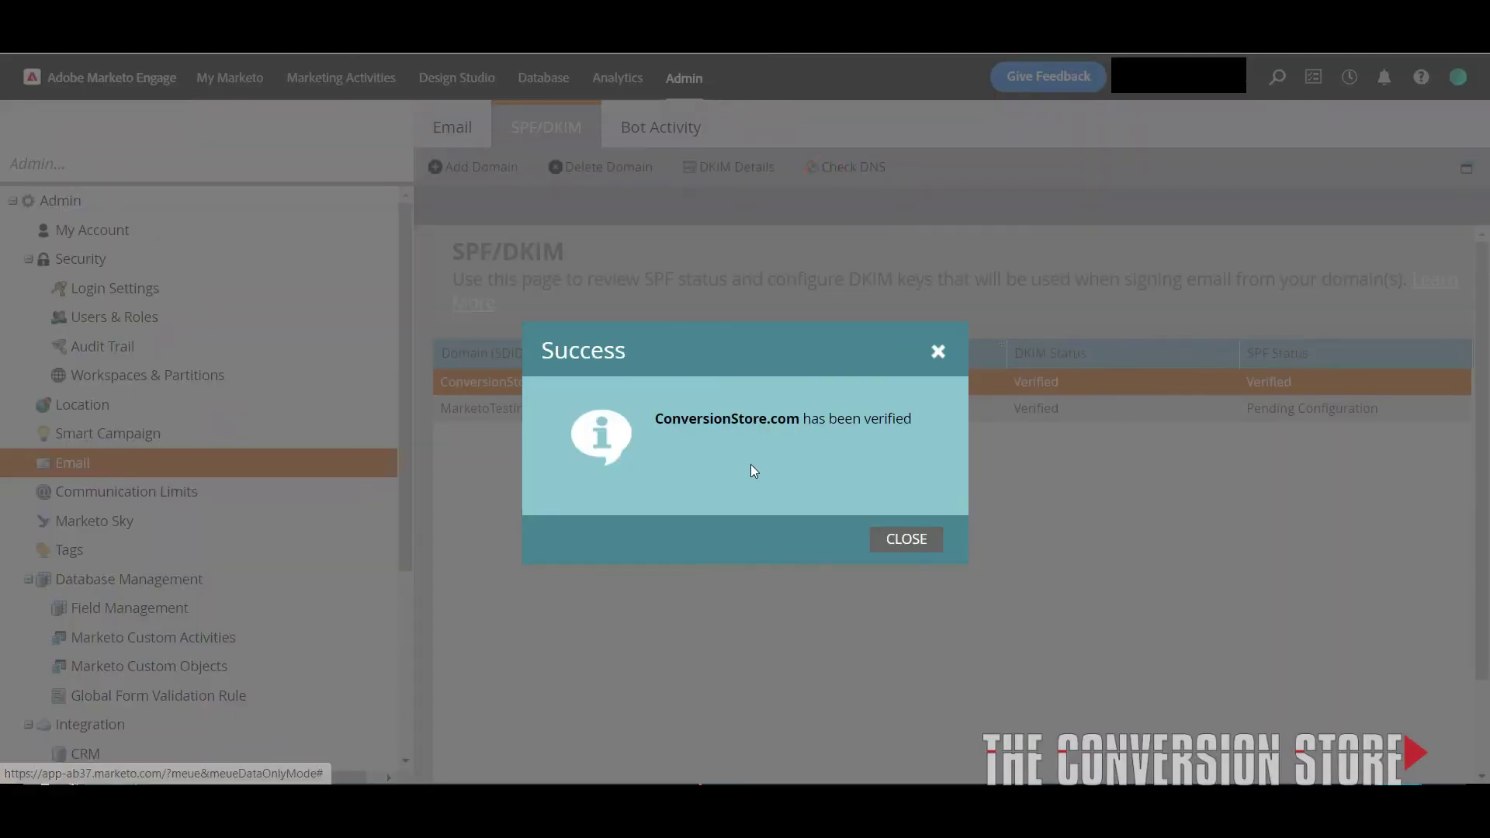
left_click(897, 546)
- Review the DKIM details and TXT value of MarketoTesting.com, and check that domain's DNS records
left_click(759, 409)
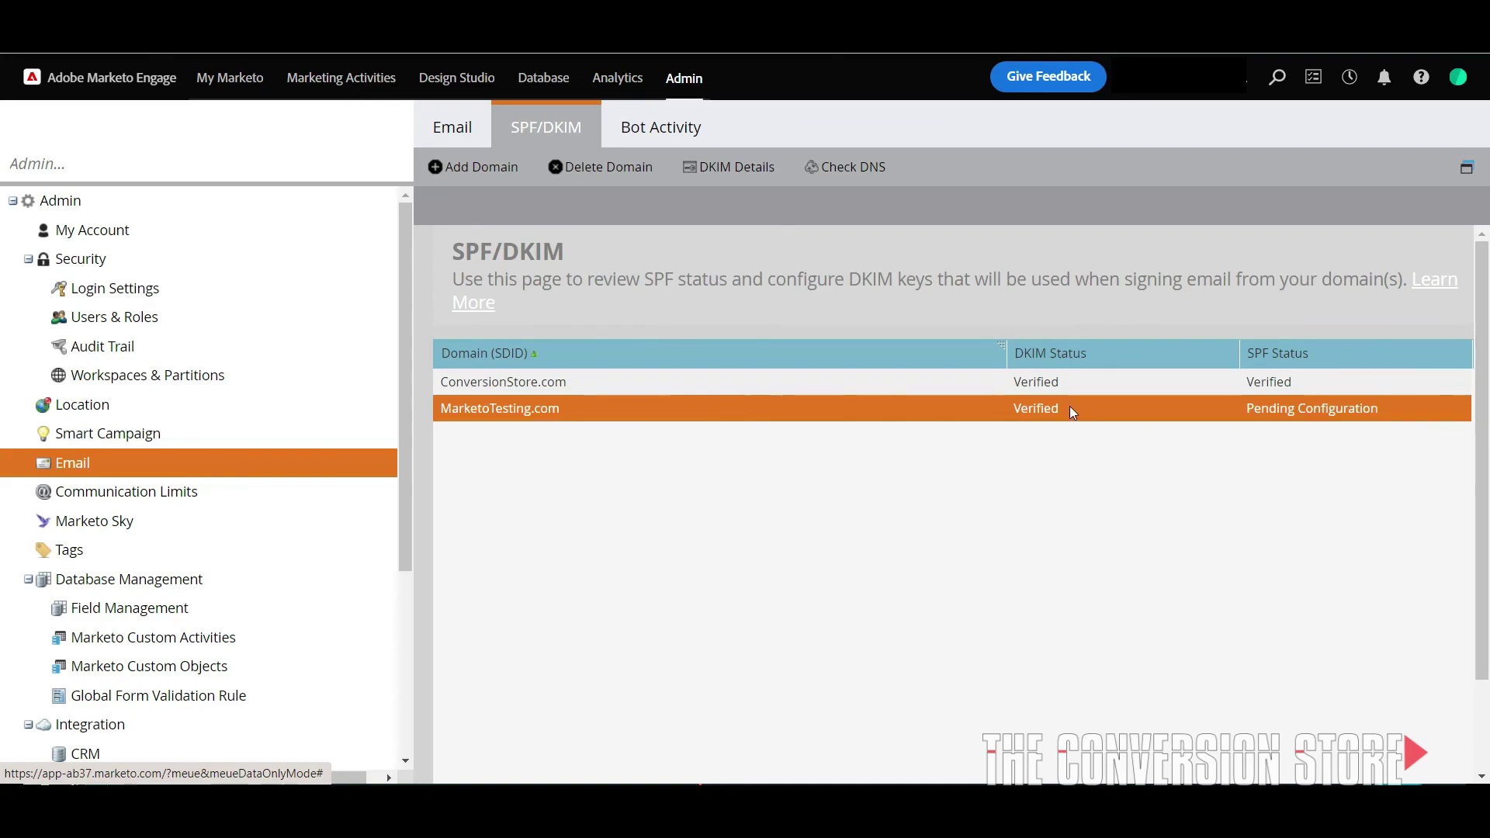
double_click(851, 407)
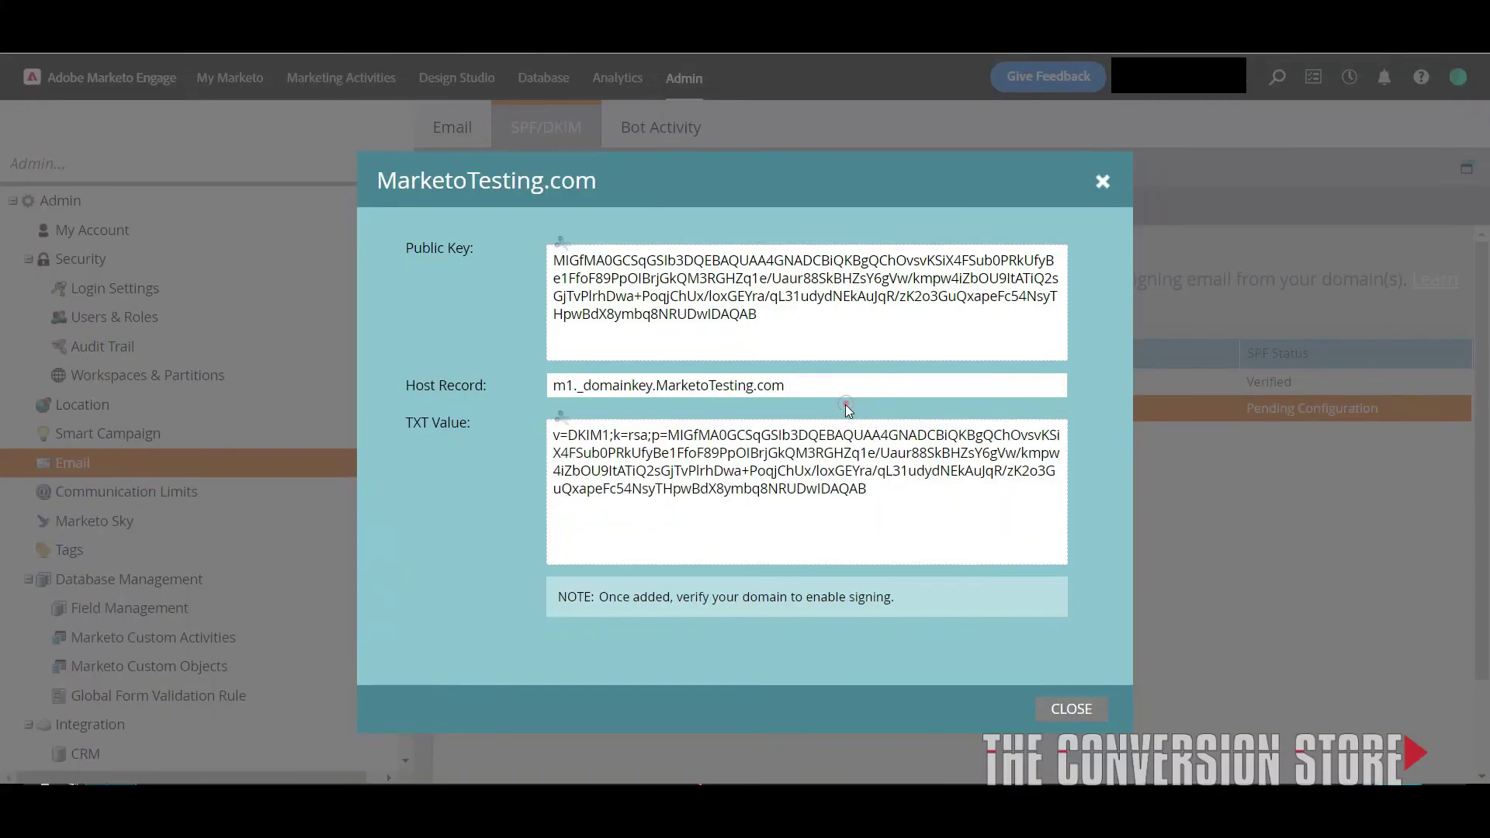
left_click(862, 476)
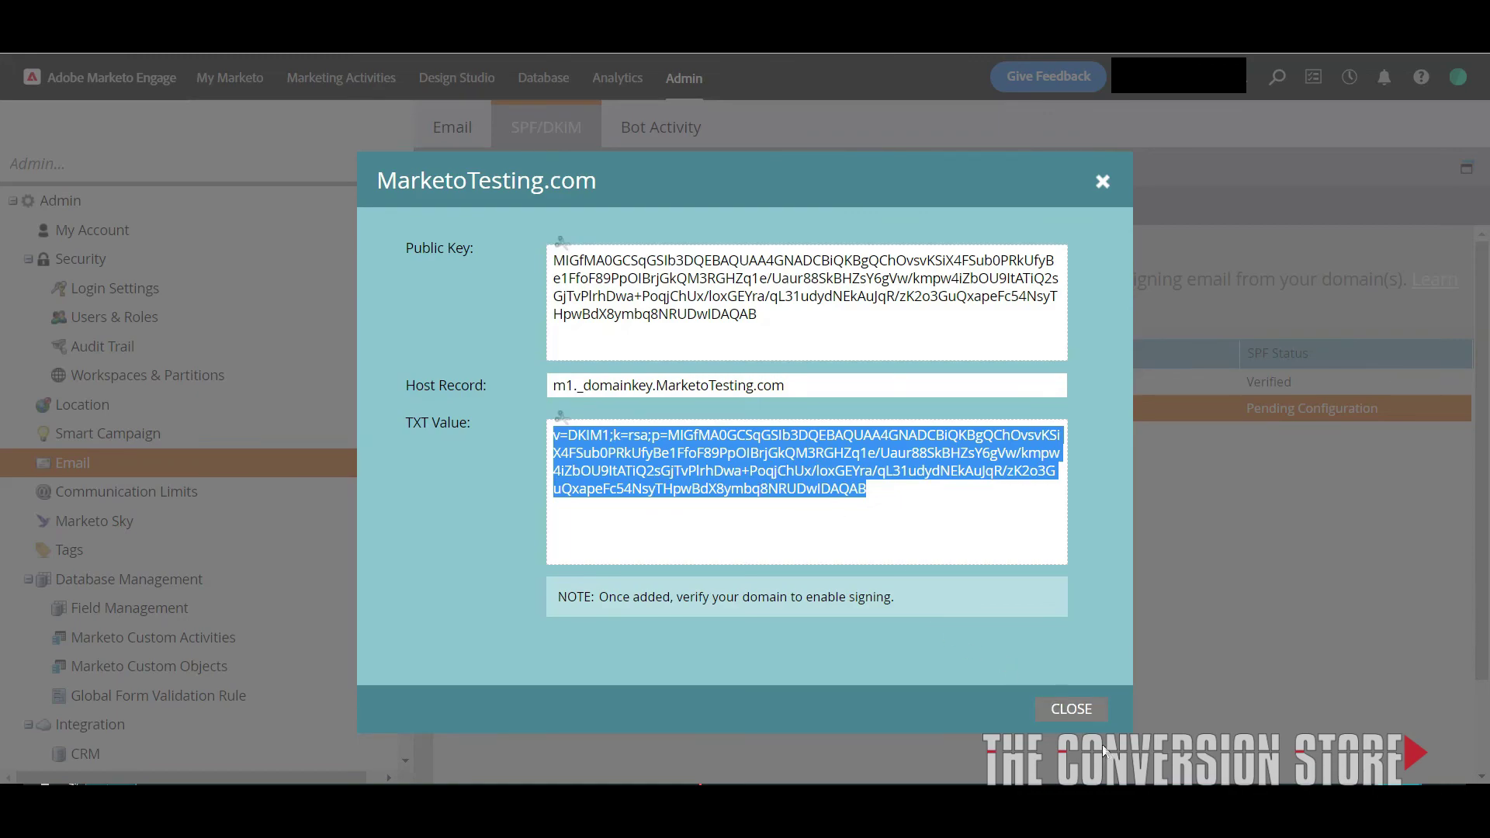
left_click(1066, 707)
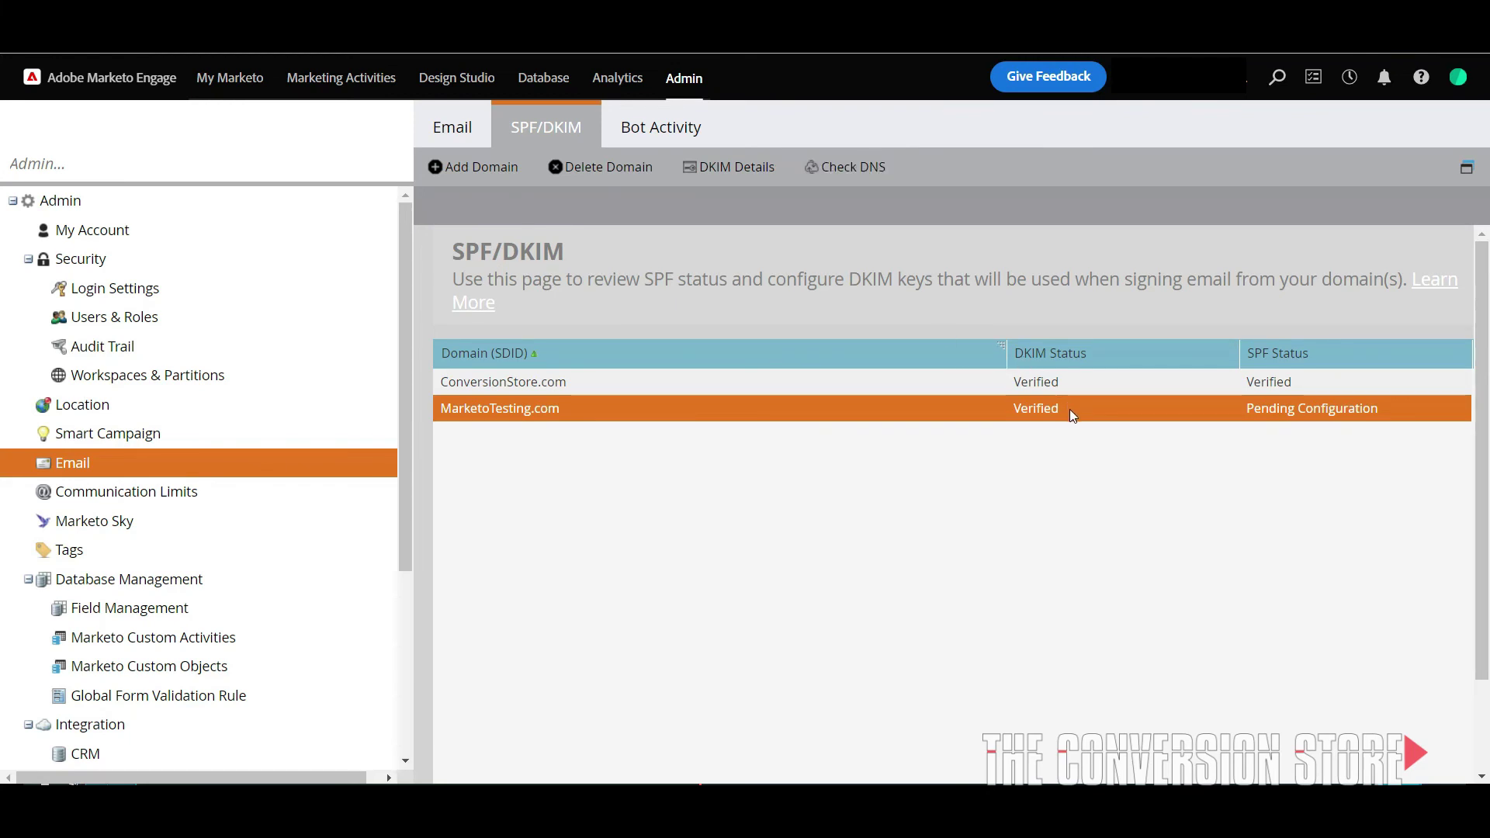
left_click(837, 176)
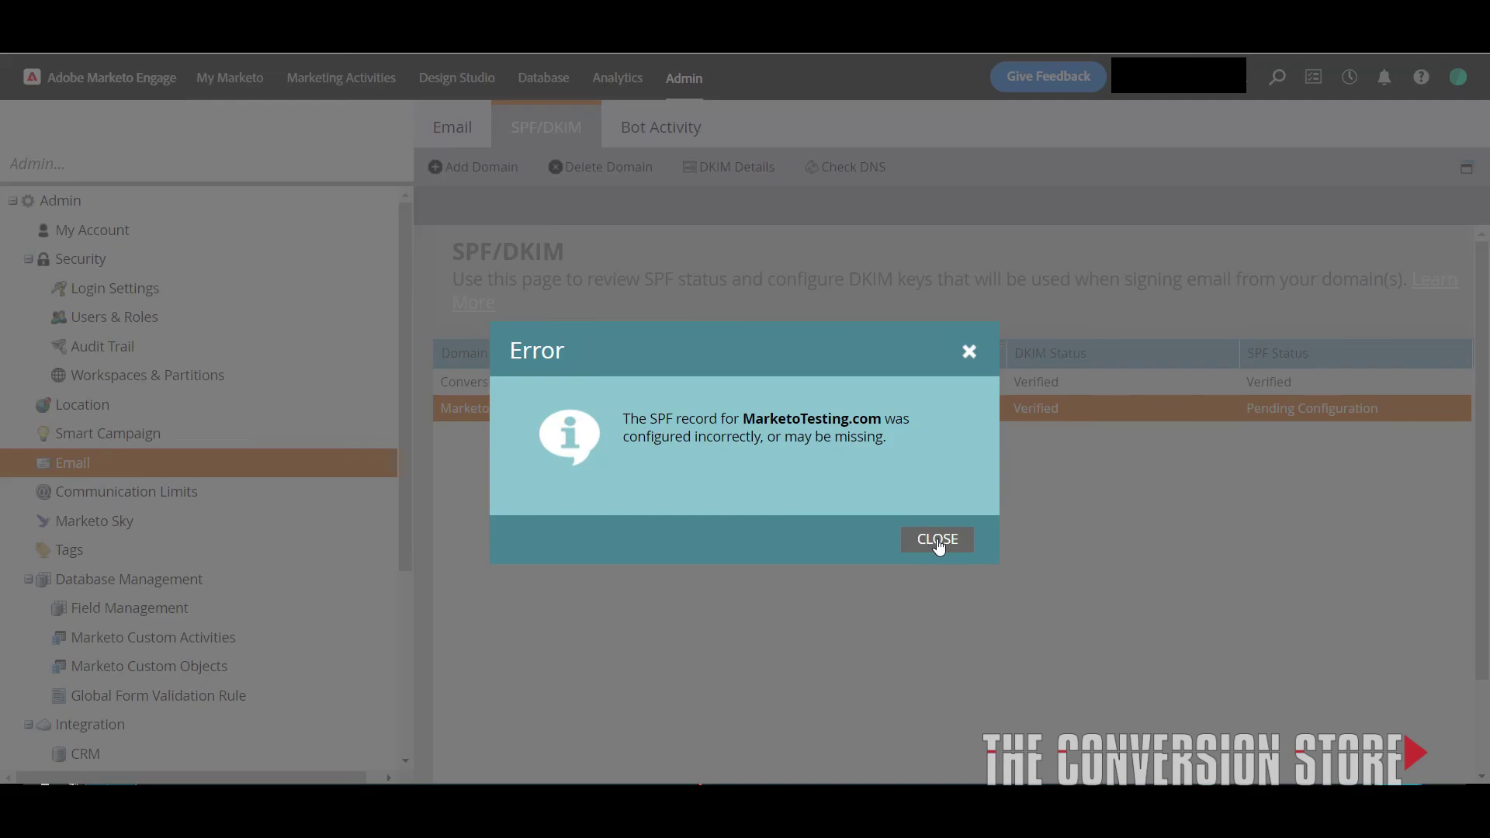
left_click(937, 539)
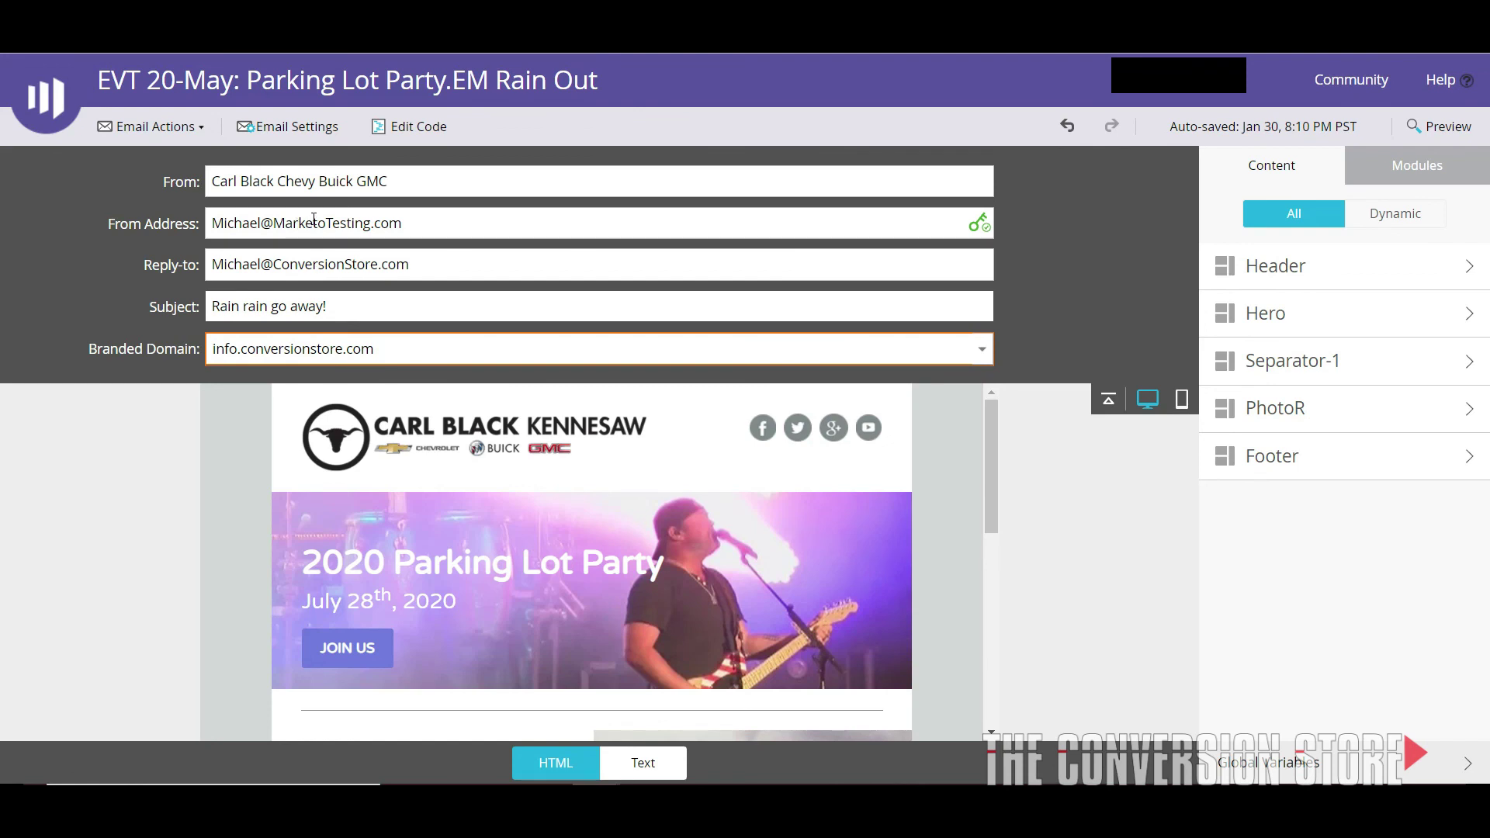
- Set the branded domain of the Rain Out email to go.MarketoTesting.com in the email editor
left_click(387, 351)
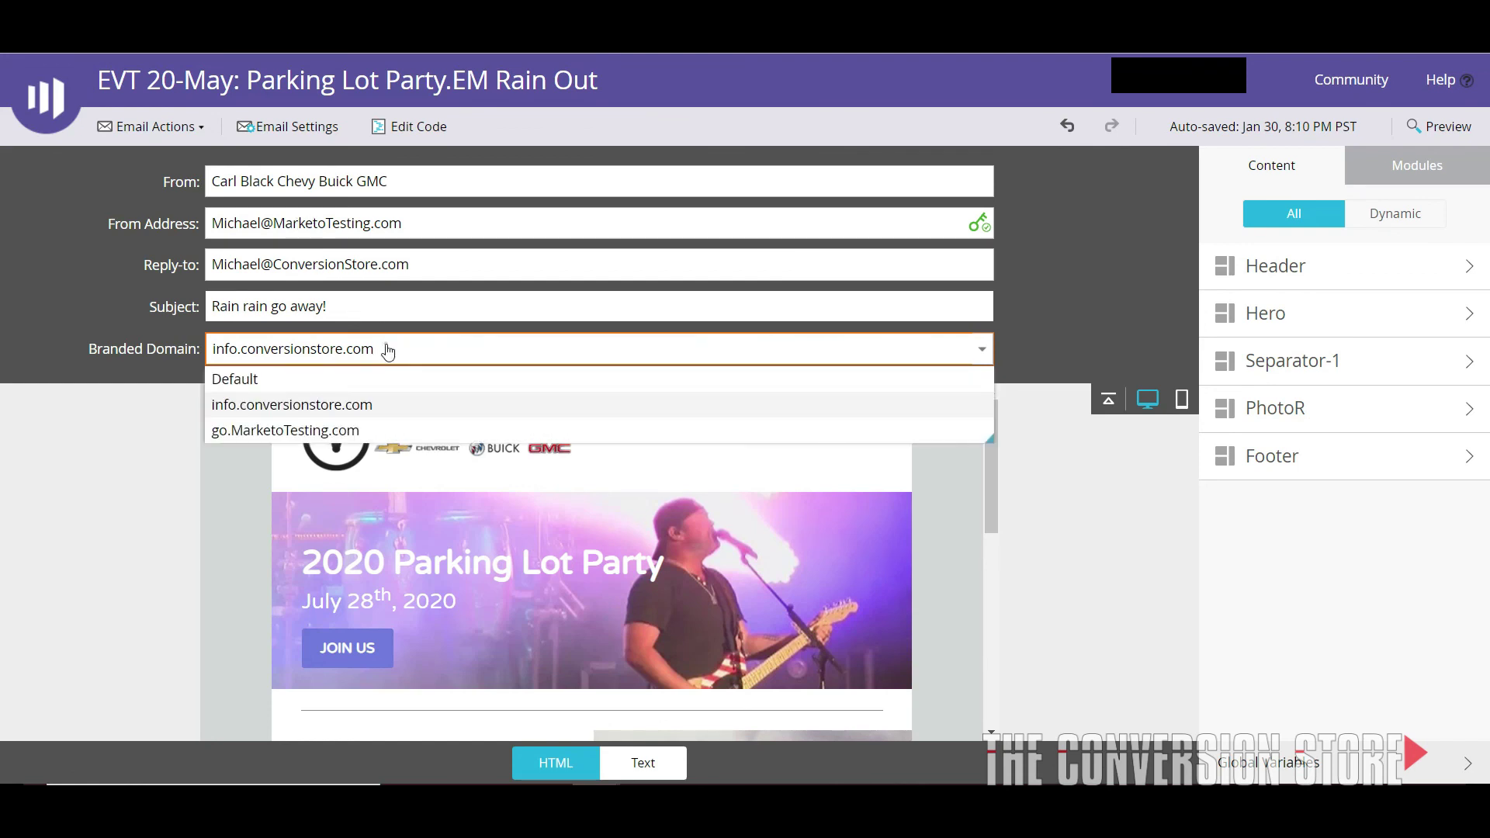
left_click(377, 431)
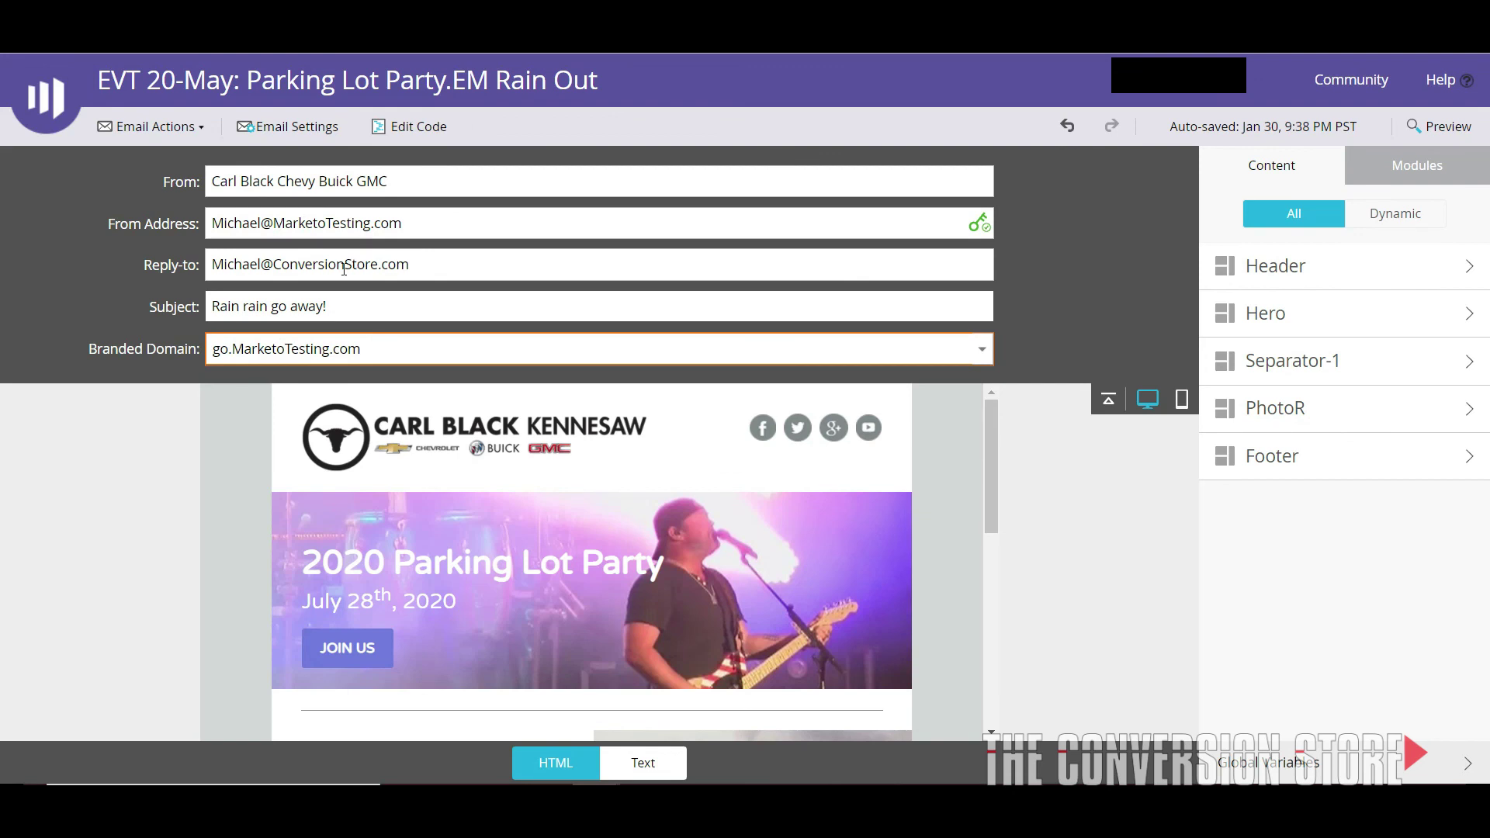
mouse_move(984, 225)
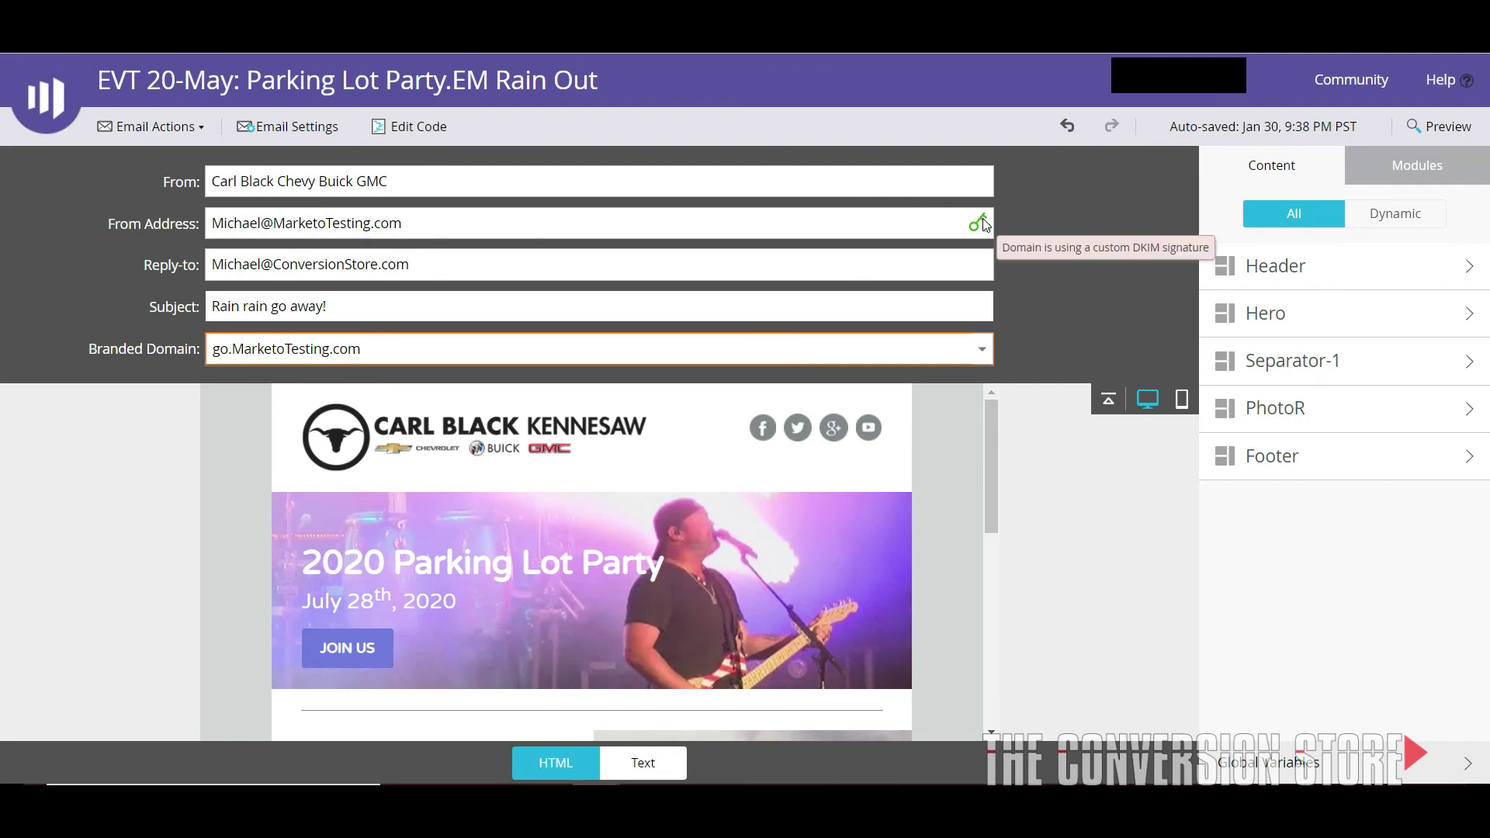
- Replace the domain in the email's Reply-to address with MarketoTesting.com
double_click(297, 278)
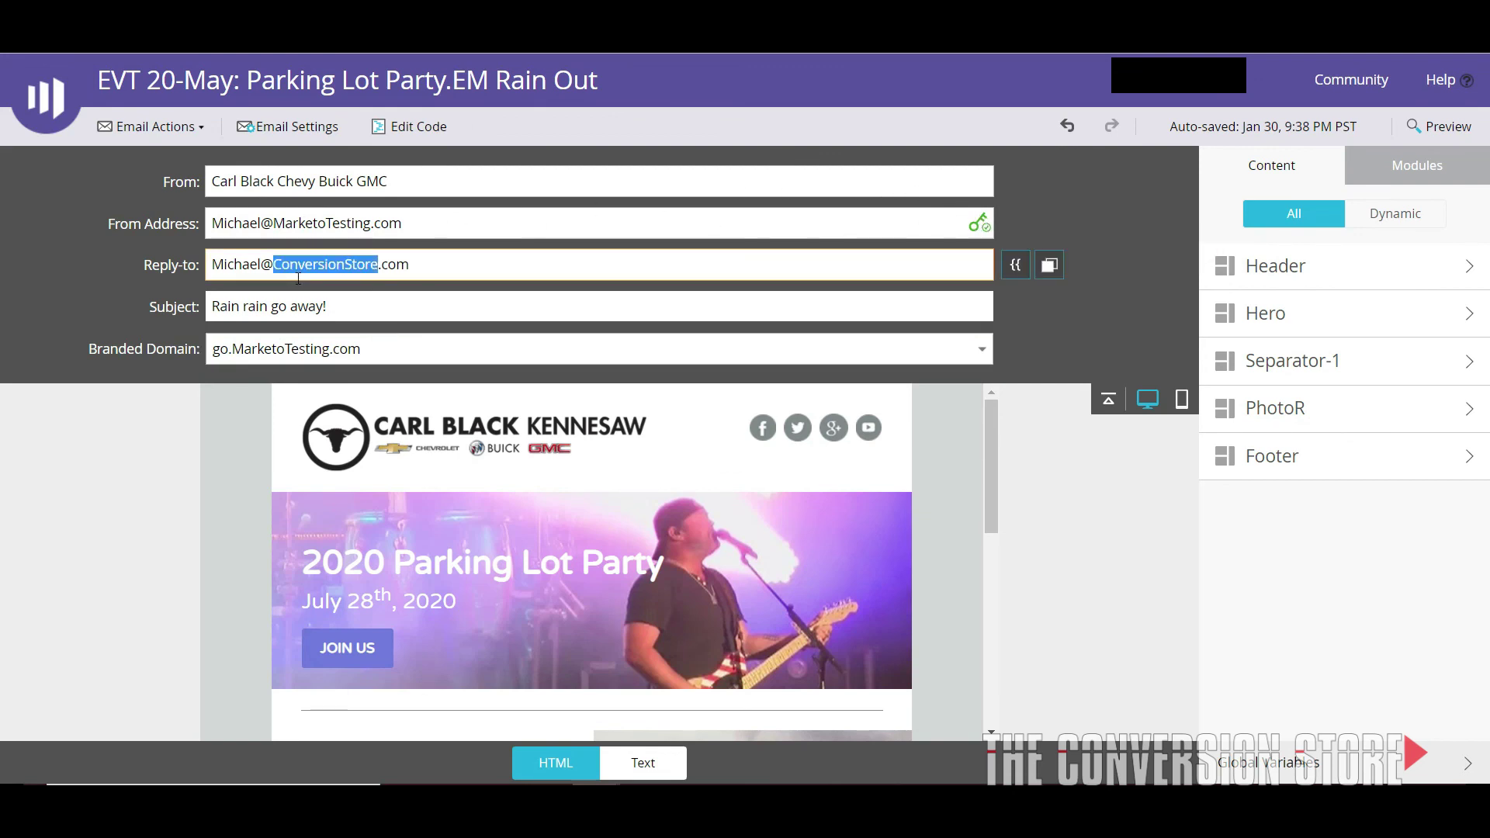
type("Marketo")
triple_click(349, 272)
left_click(349, 271)
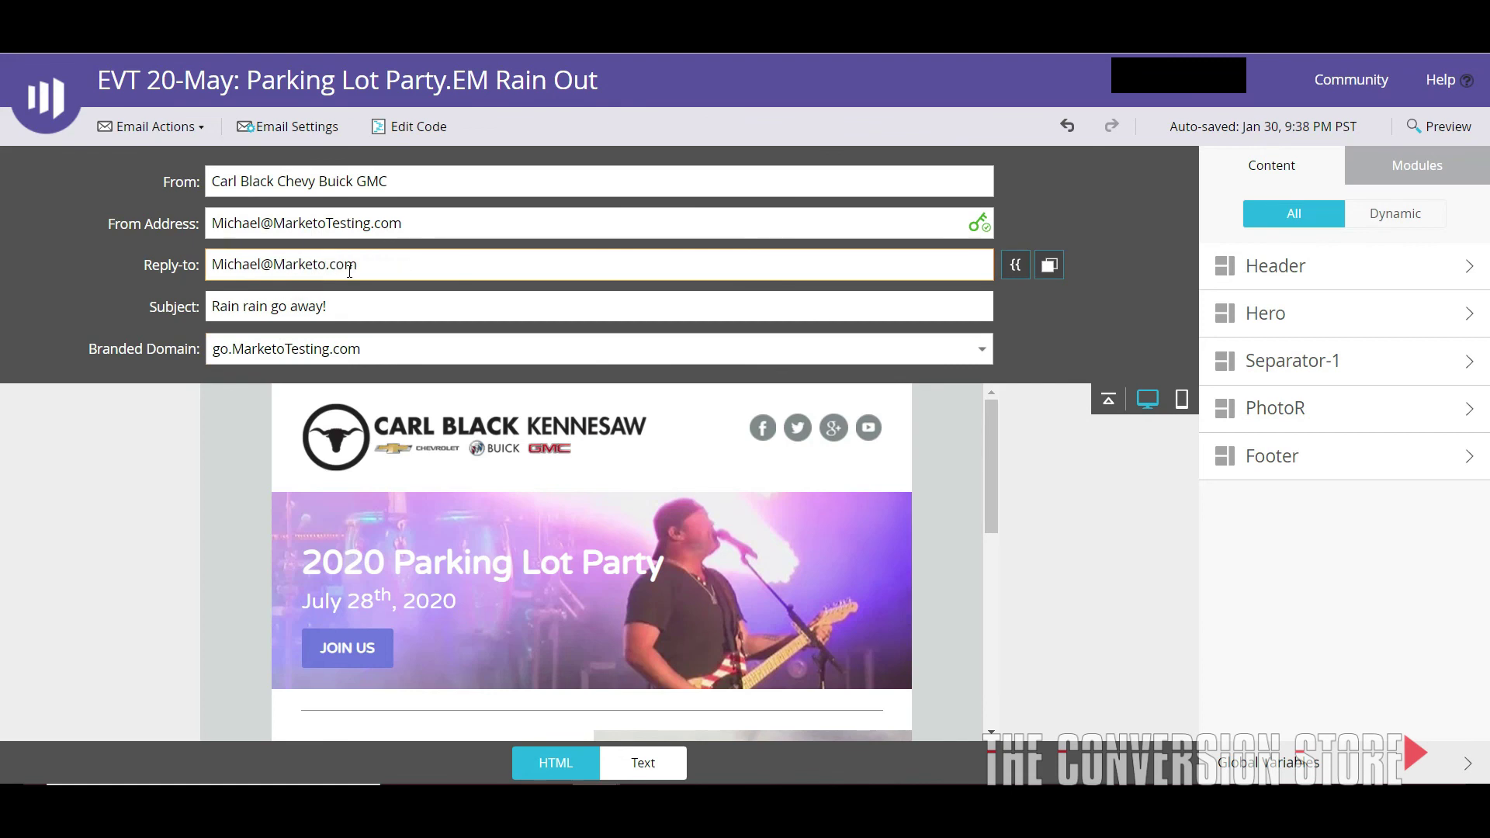
type("Testing")
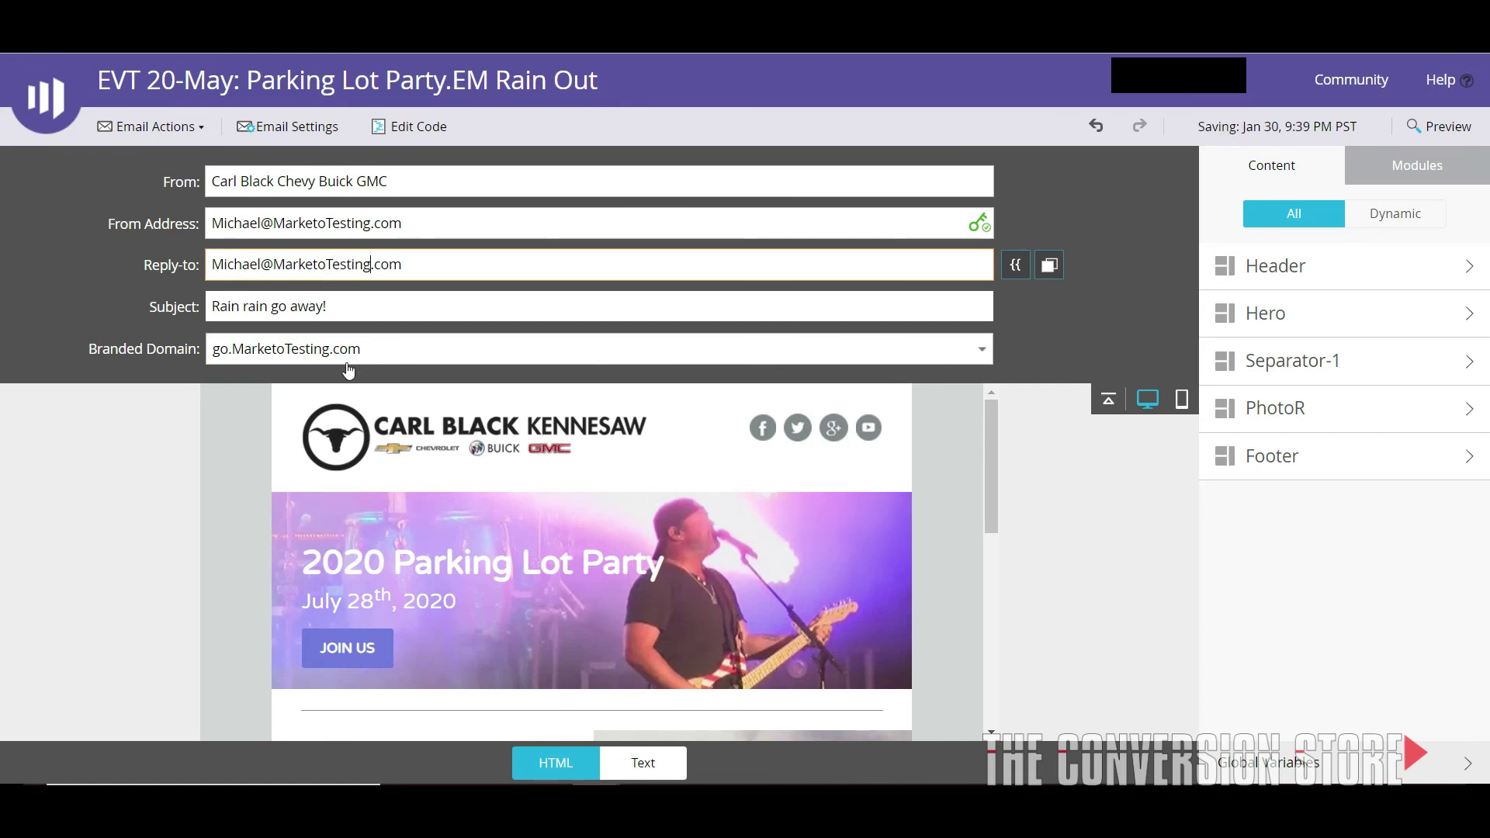